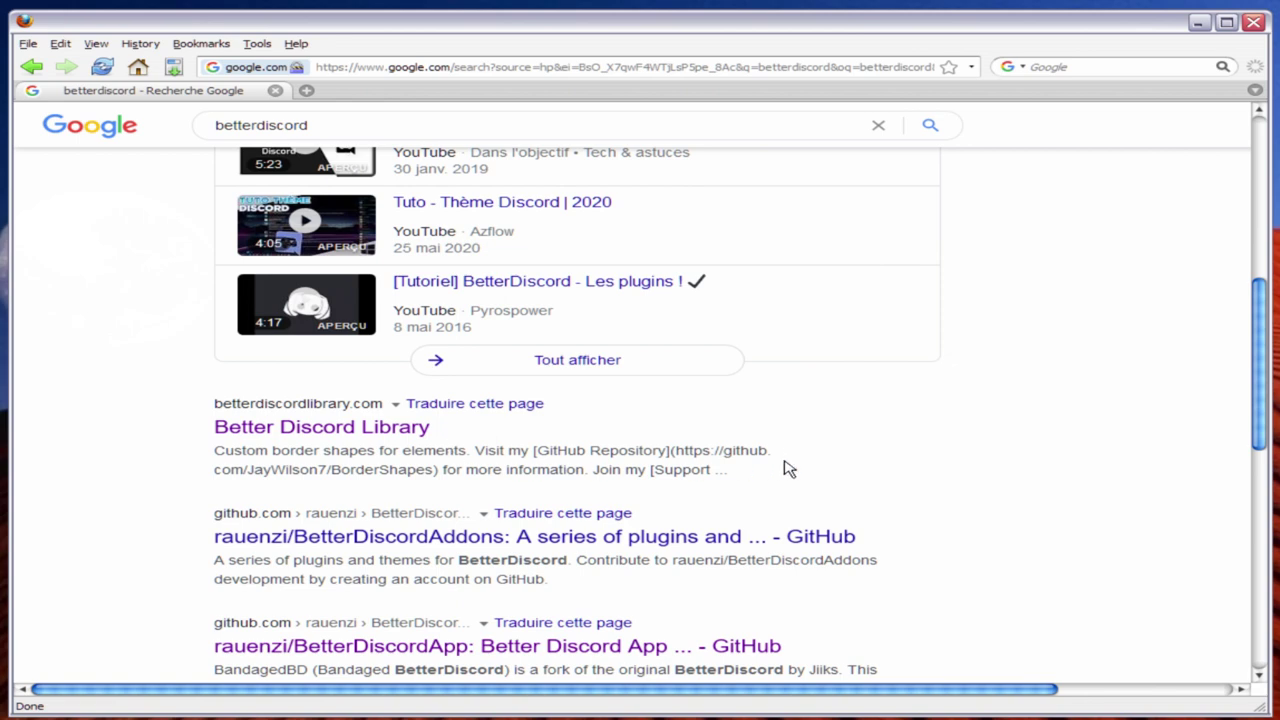
Open the rauenzi/BetterDiscordApp GitHub repository from the search results and go to the Auto Installers section of its README.
scroll(786, 466, down, 4)
click(408, 458)
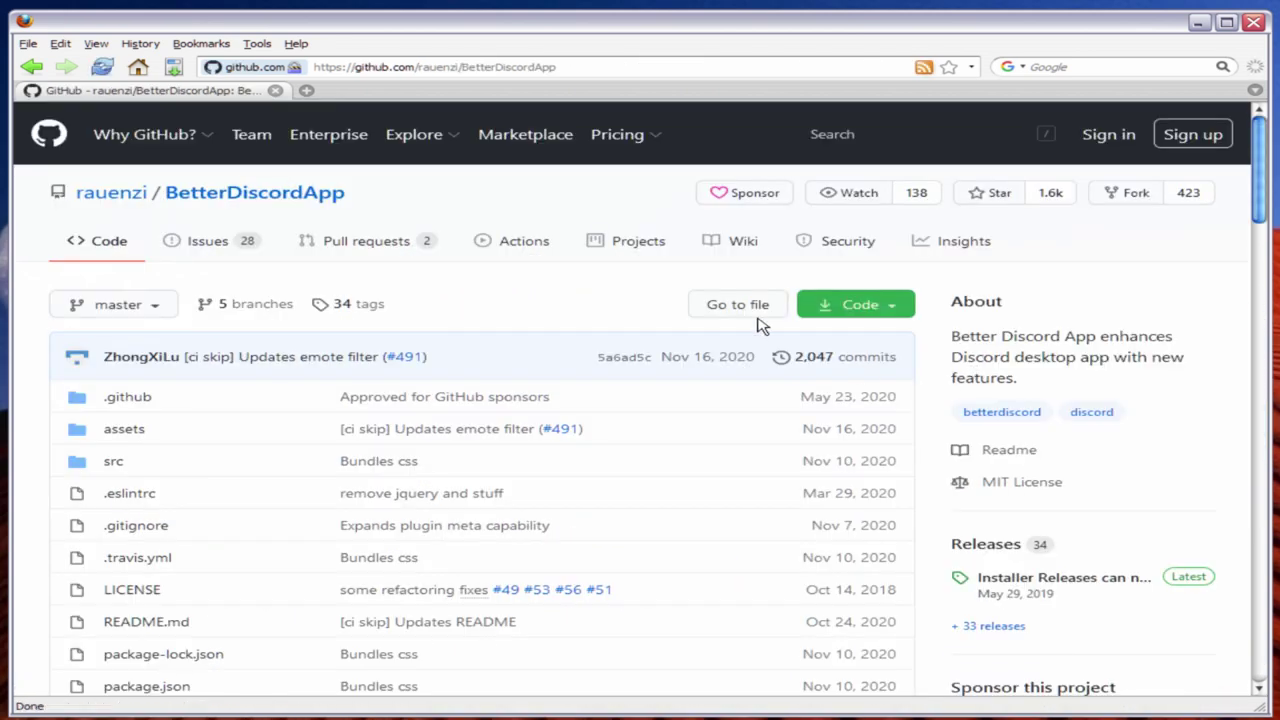
scroll(635, 297, down, 3)
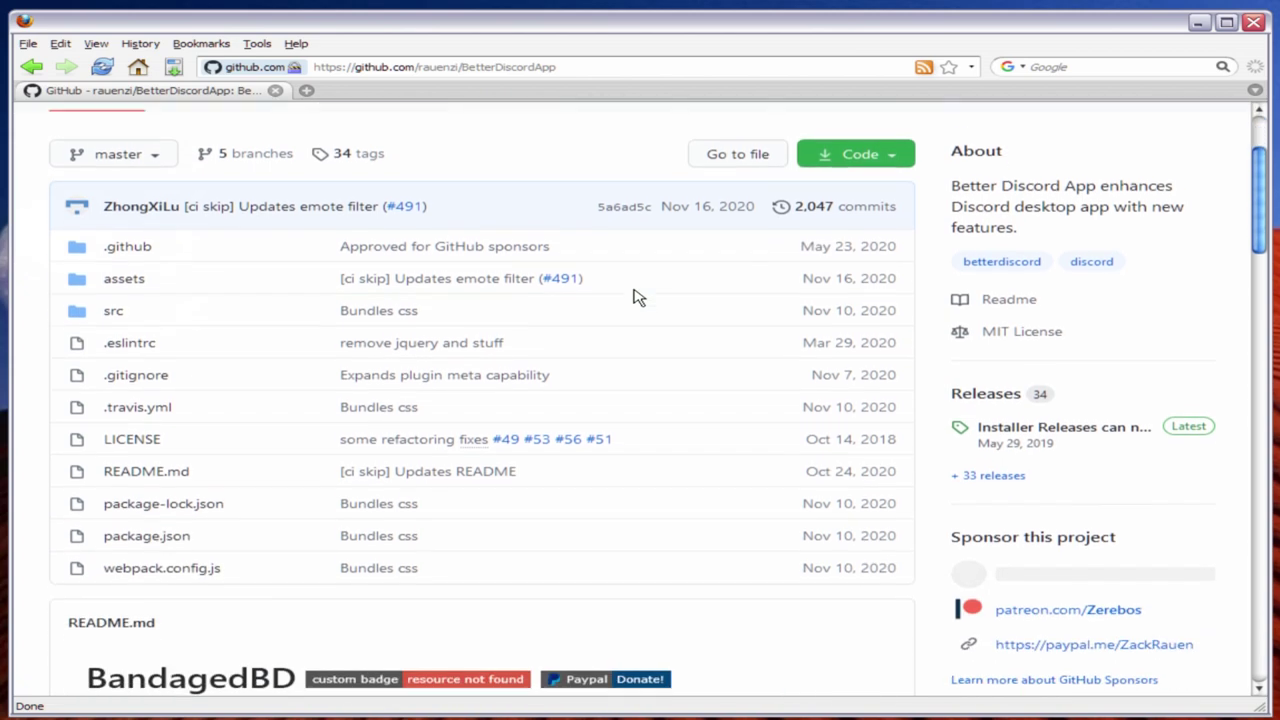
scroll(637, 297, down, 15)
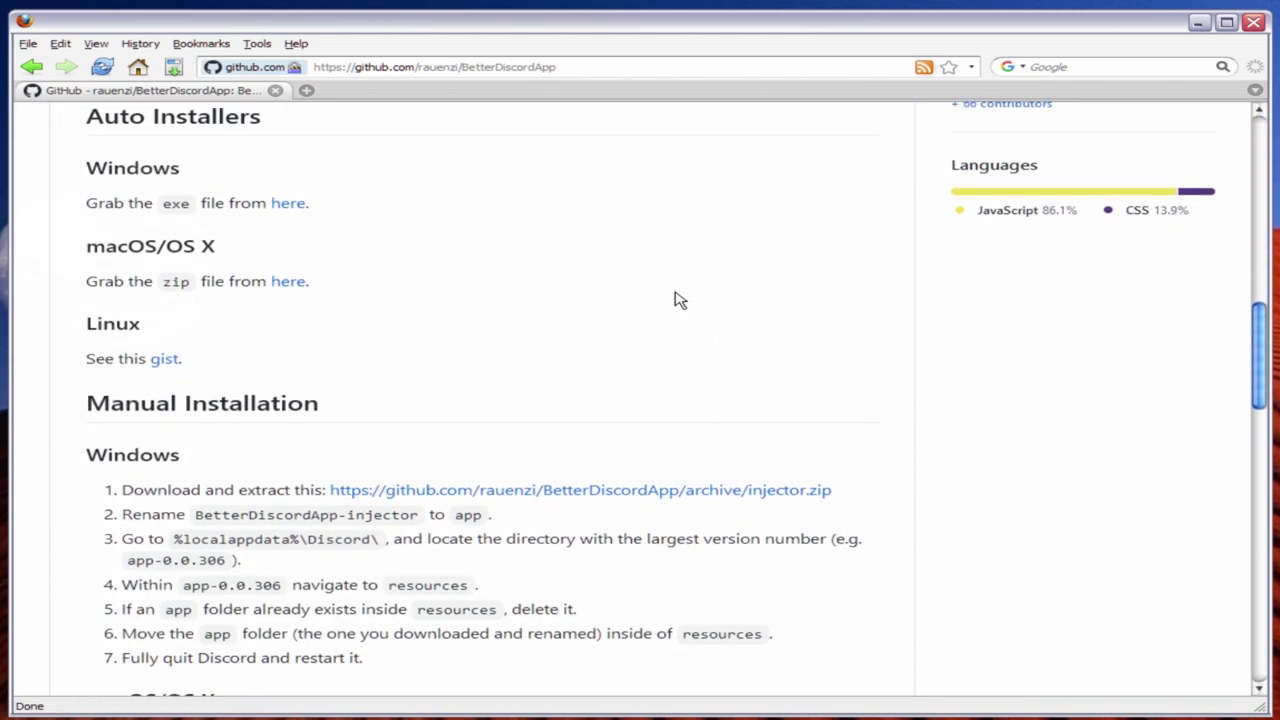
scroll(679, 300, up, 3)
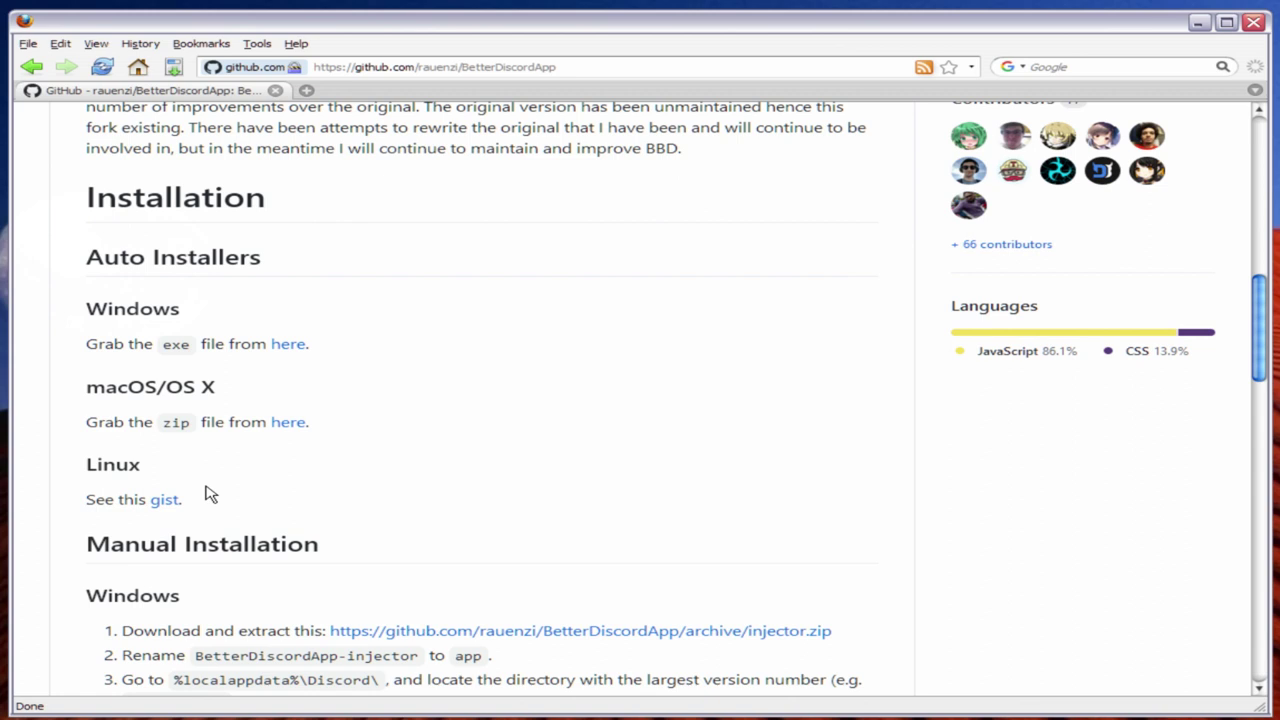
Request the Windows auto-installer BandagedBD.exe from the Auto Installers section and cancel the download.
click(288, 347)
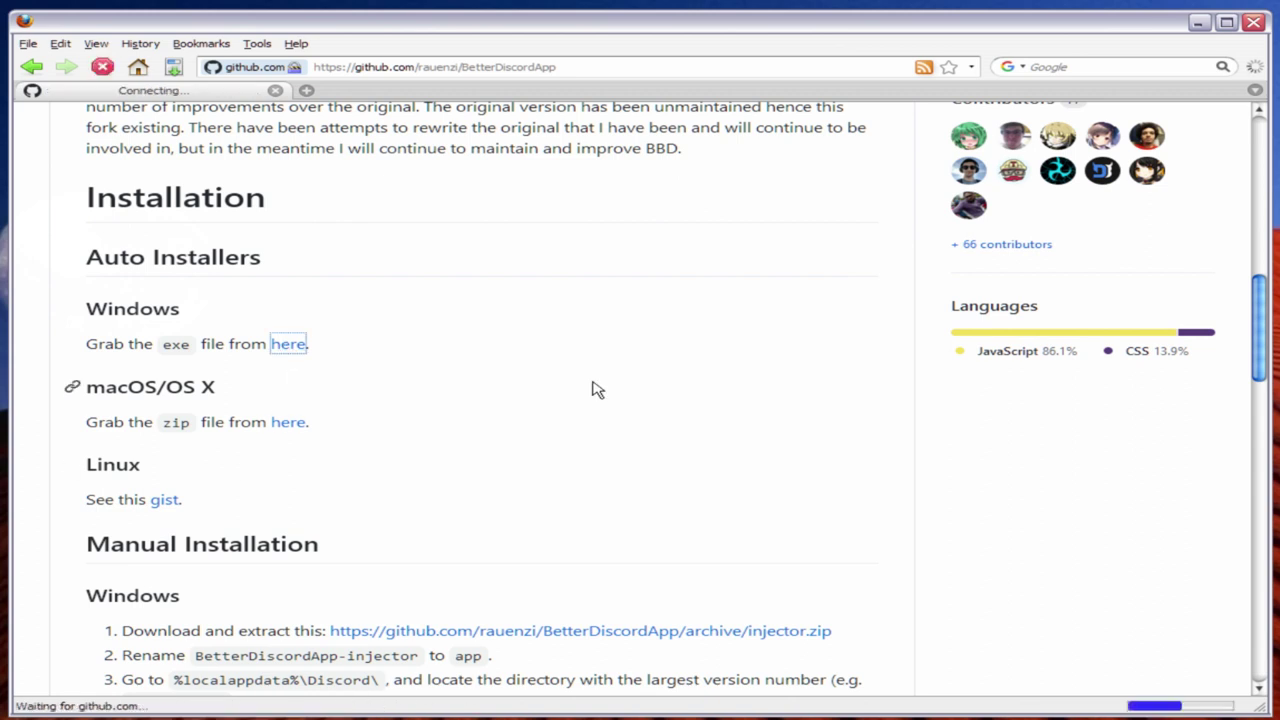
drag(700, 197, 656, 244)
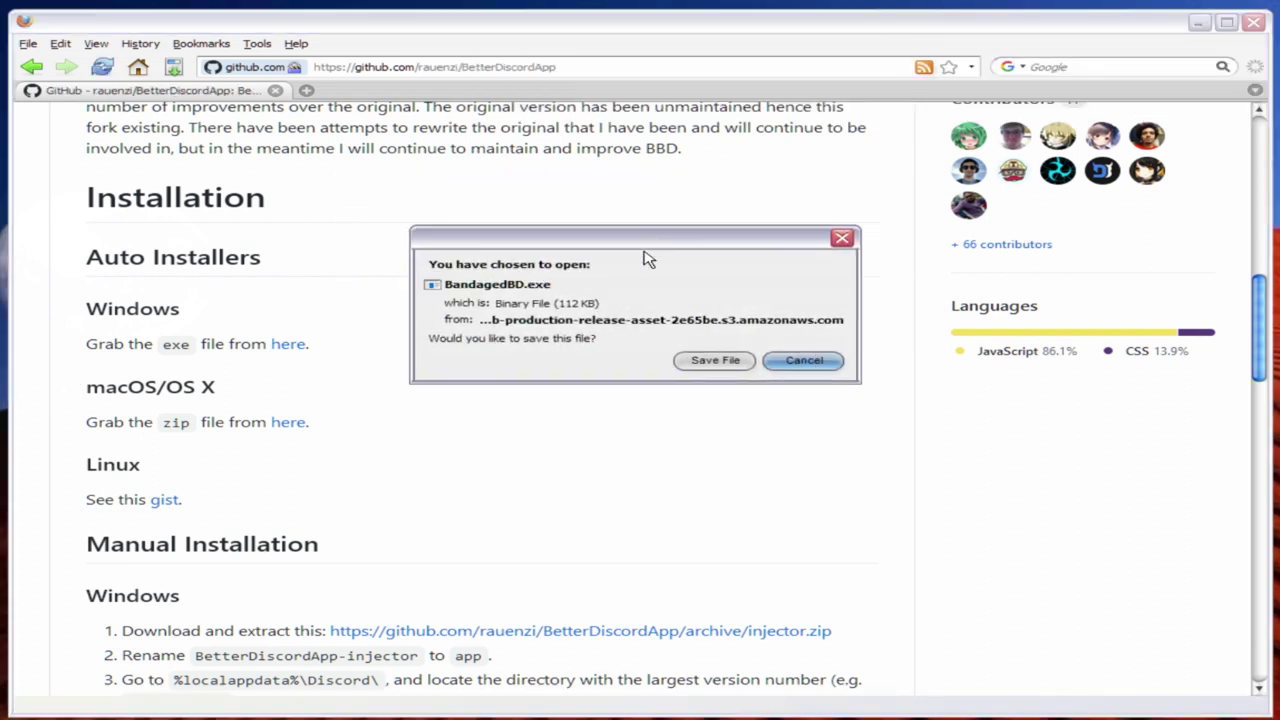
click(803, 362)
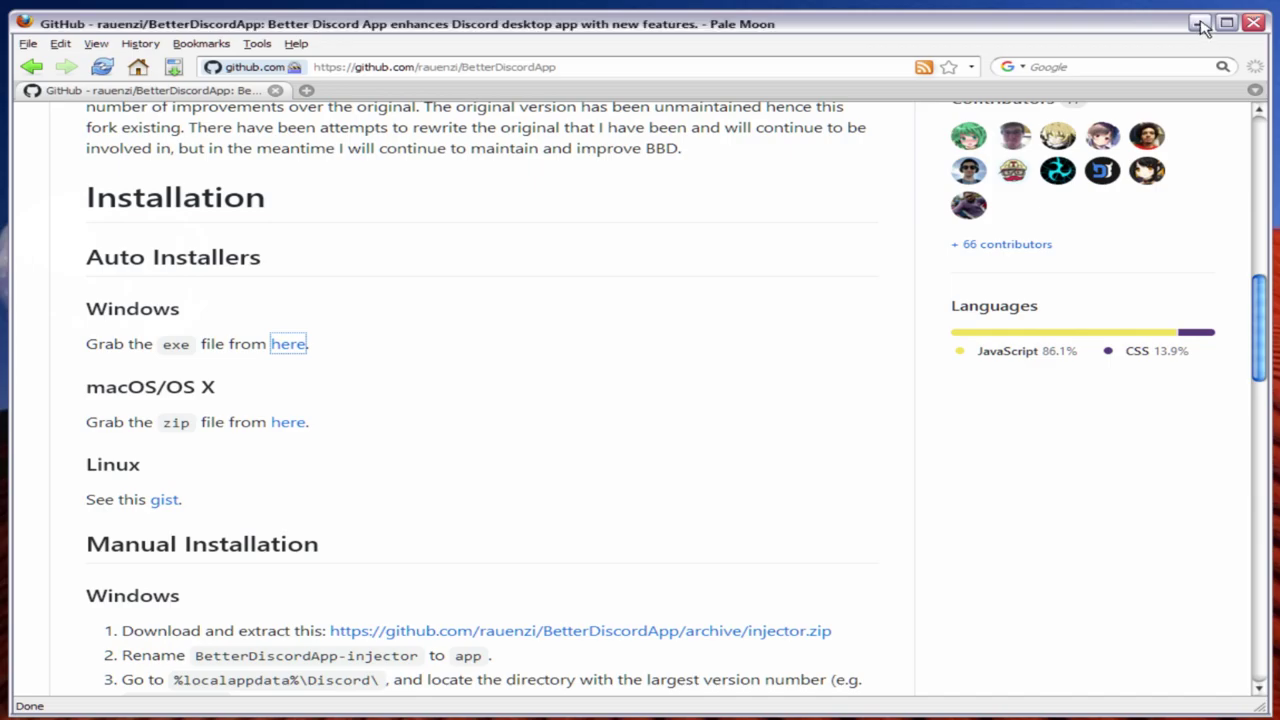
Launch the BandagedBD installer from the desktop and choose the Install BandagedBD action.
click(1199, 22)
double_click(195, 268)
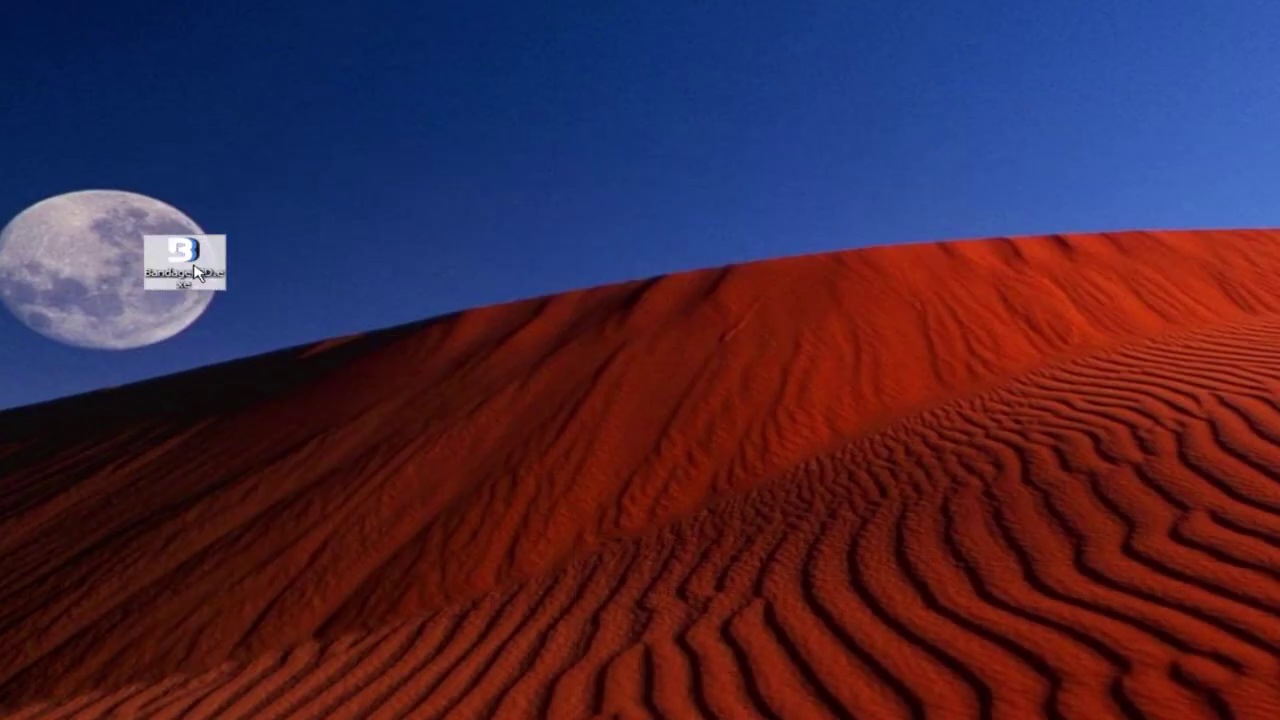
drag(750, 270, 509, 127)
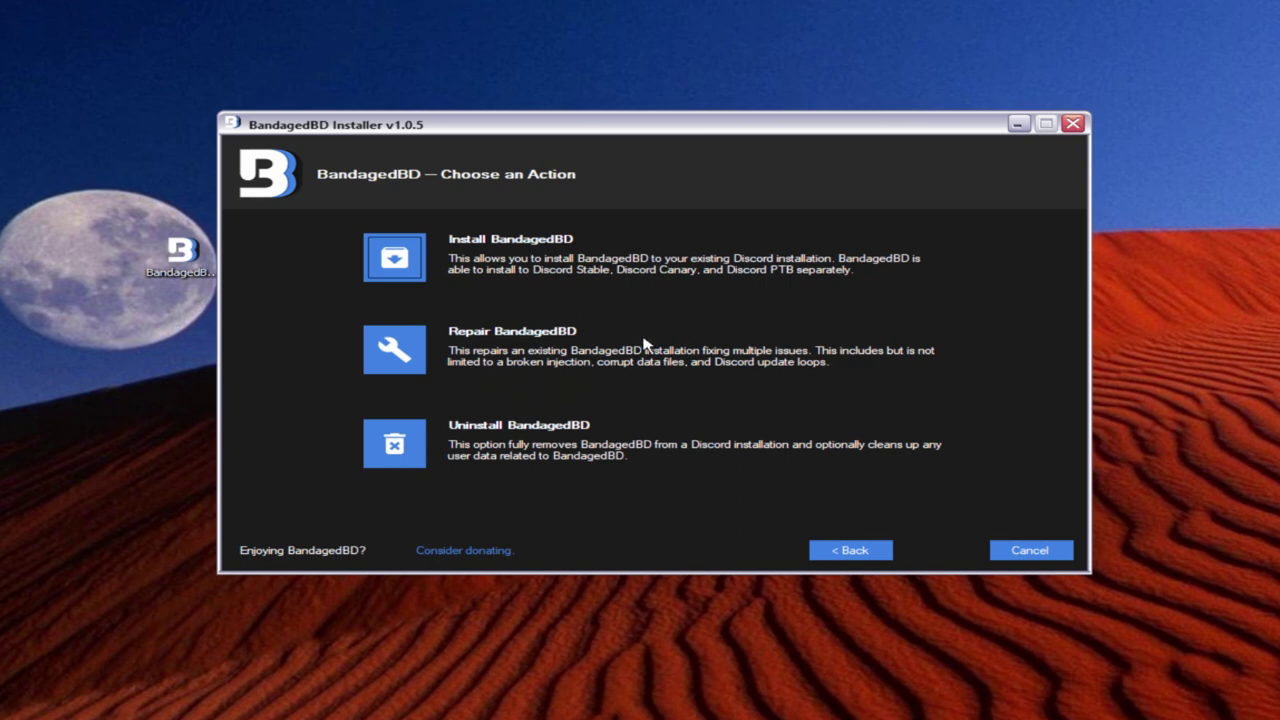
click(409, 272)
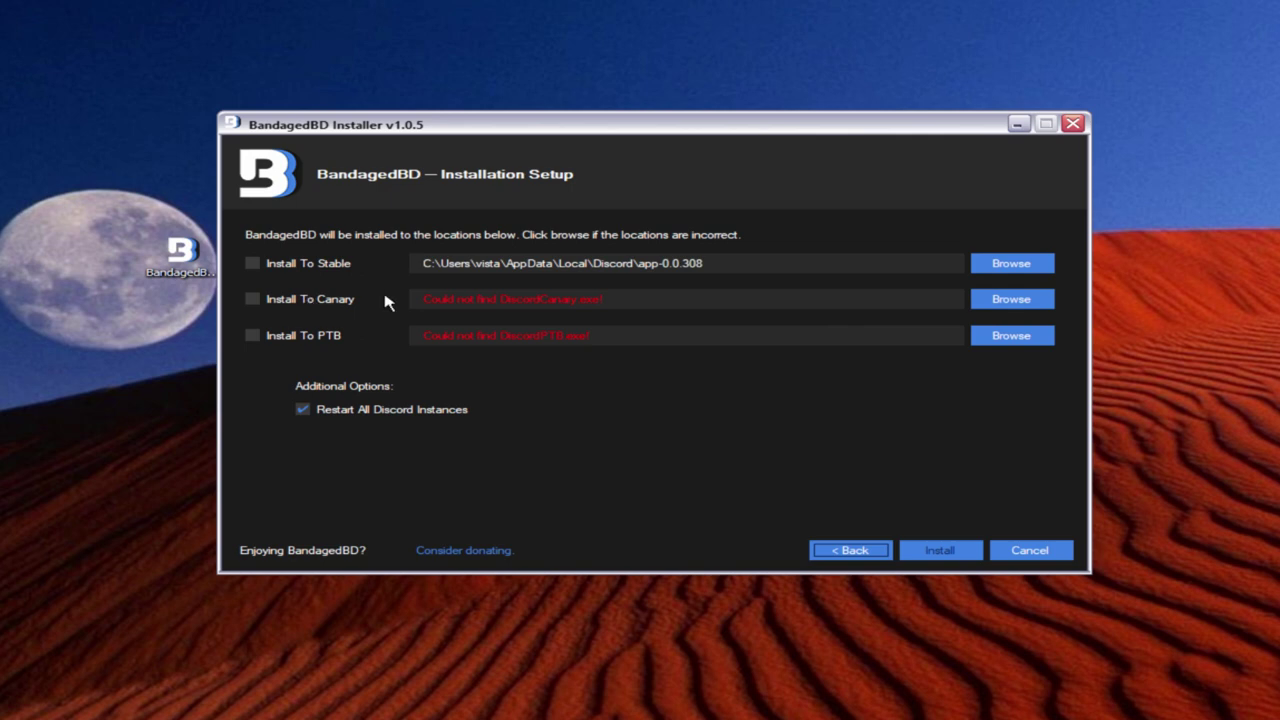
Try the Canary, PTB and Stable targets in the installation setup and cancel the installer.
click(261, 305)
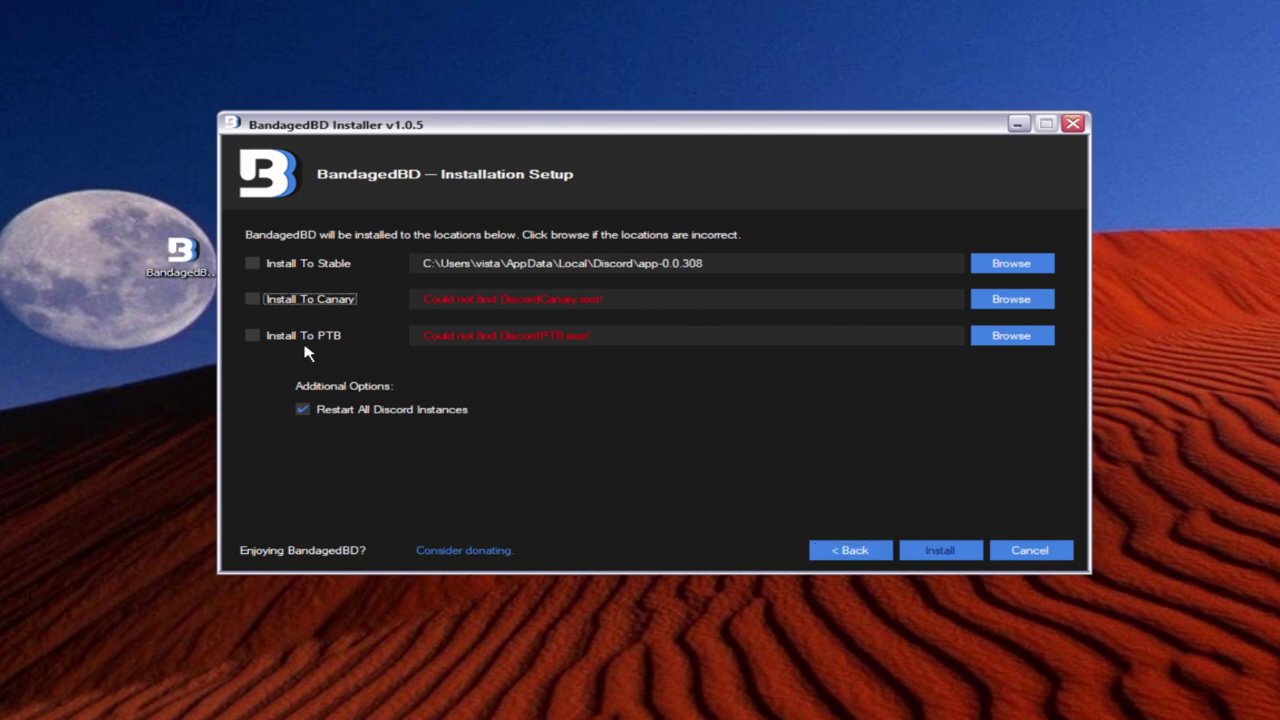
click(318, 343)
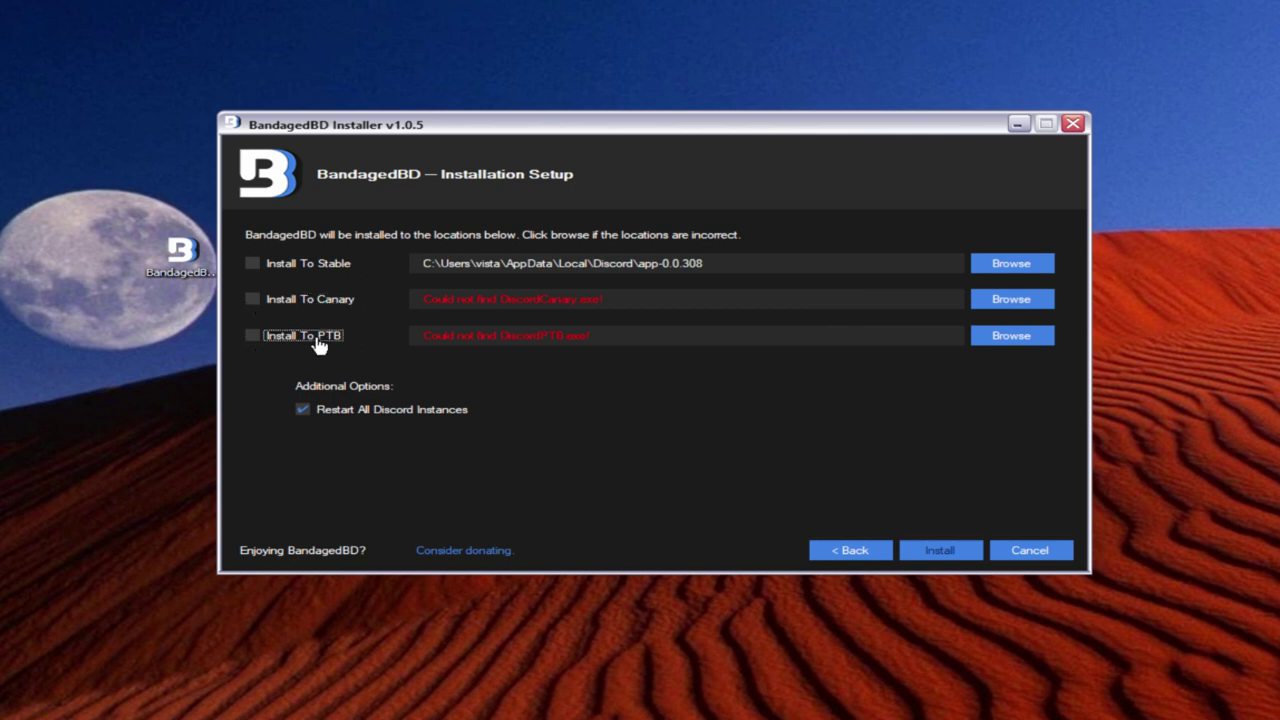
click(253, 266)
click(253, 266)
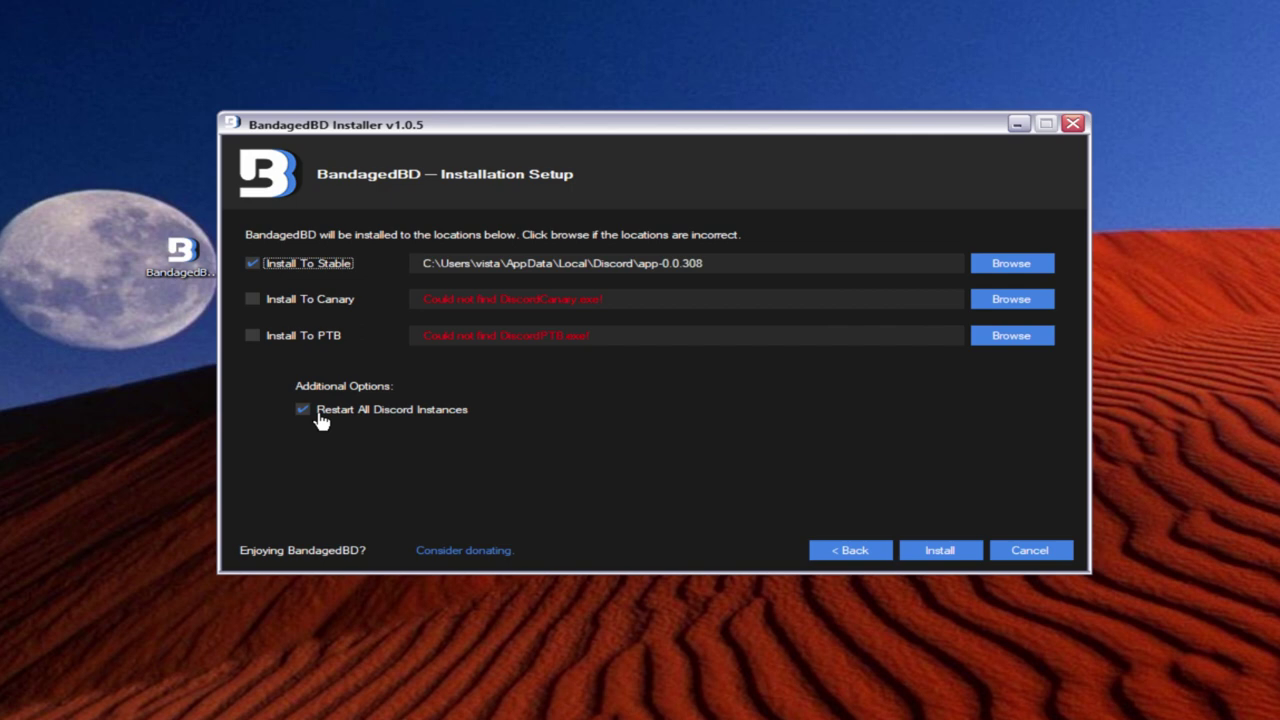
click(252, 264)
click(1025, 551)
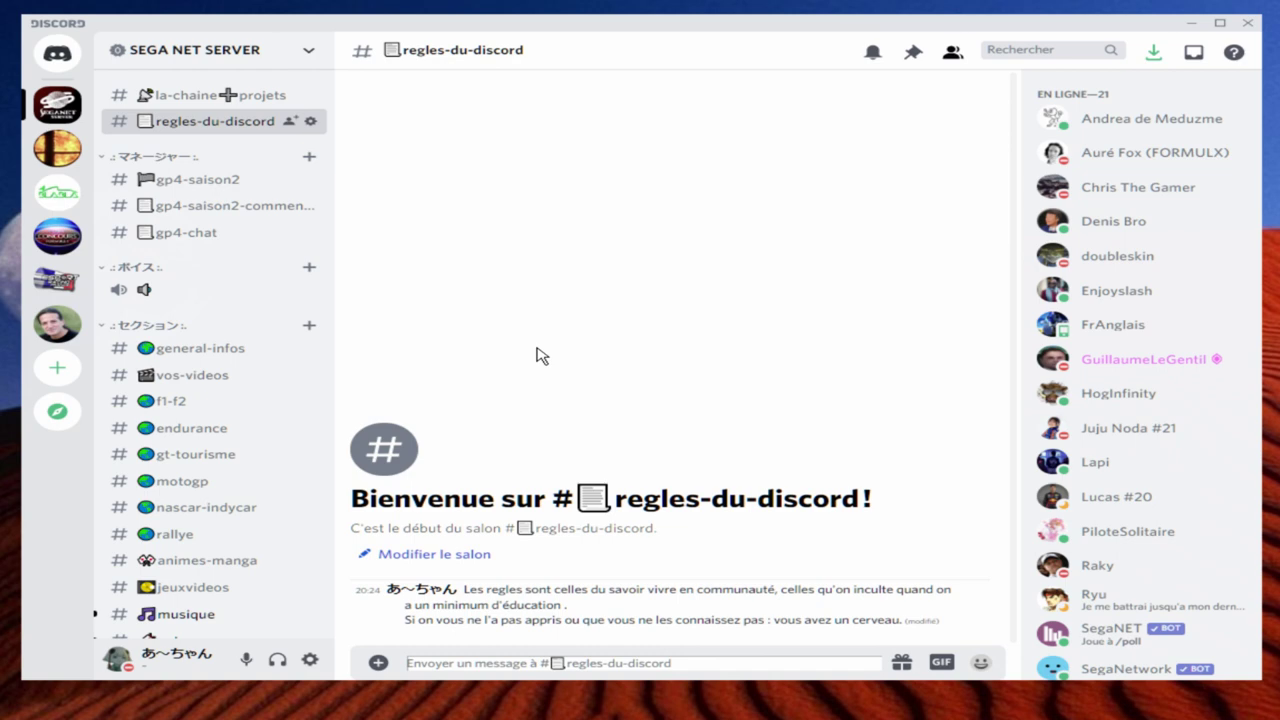
In Discord, open the user settings and review the options on the Bandaged BD Settings page.
click(311, 663)
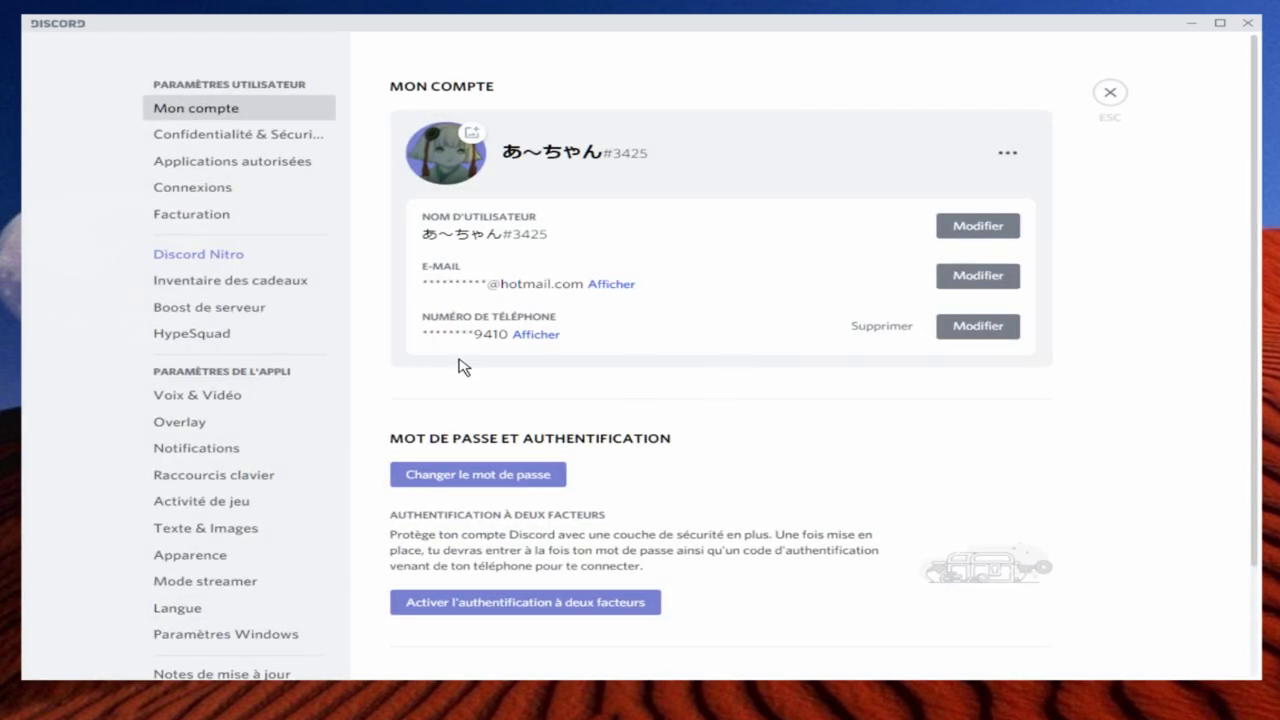
scroll(272, 341, down, 3)
scroll(272, 341, down, 1)
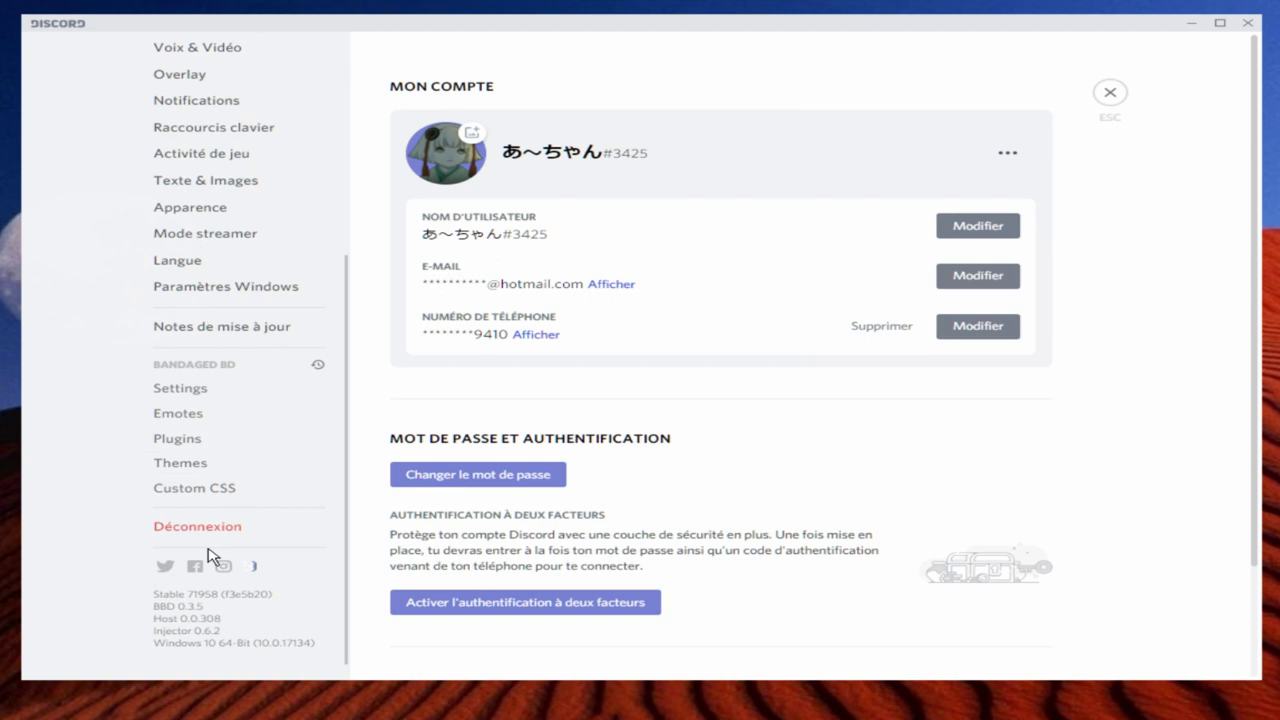
click(200, 398)
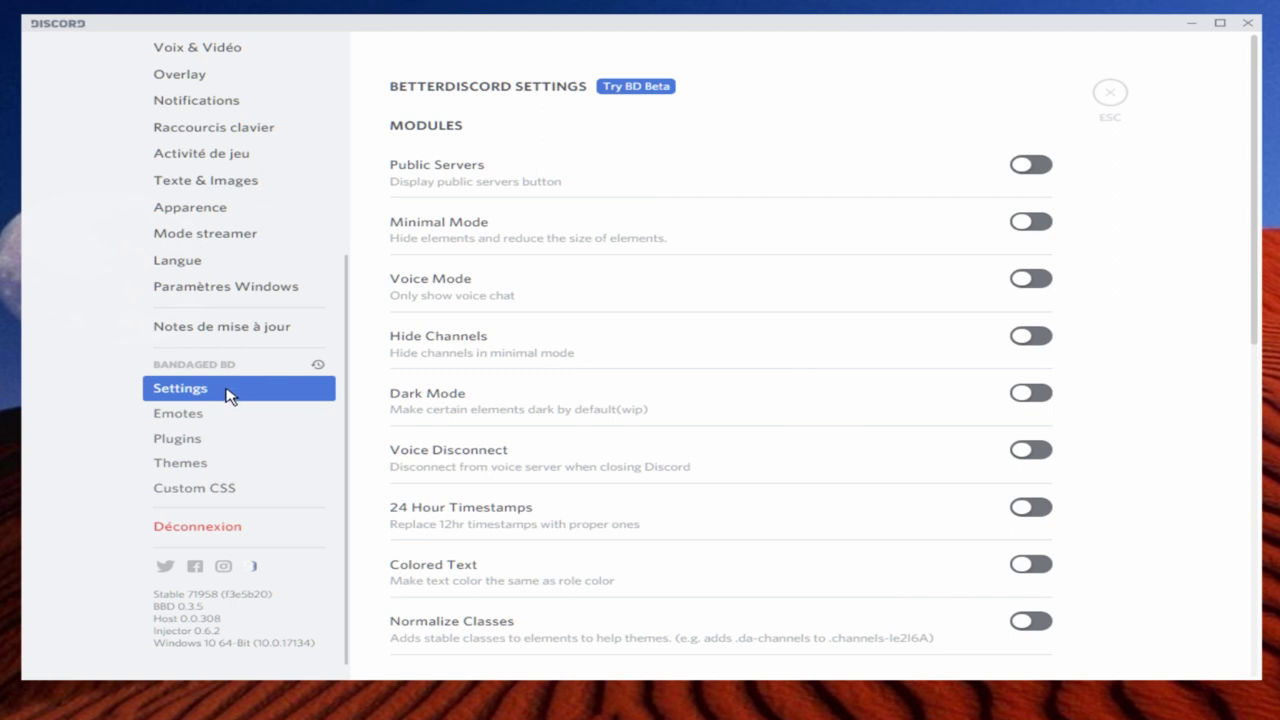
scroll(931, 277, down, 3)
scroll(881, 285, down, 3)
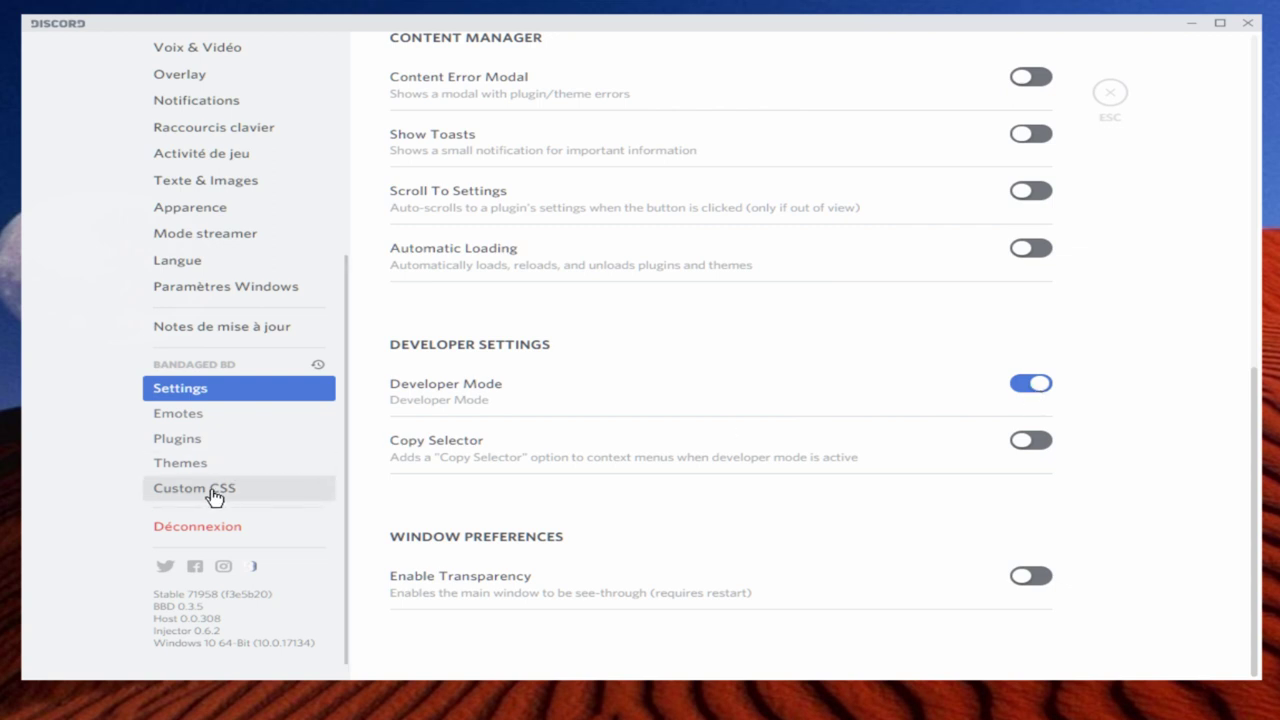
Open the theme folder from the Bandaged BD Themes page and examine the theme CSS files in it.
click(190, 466)
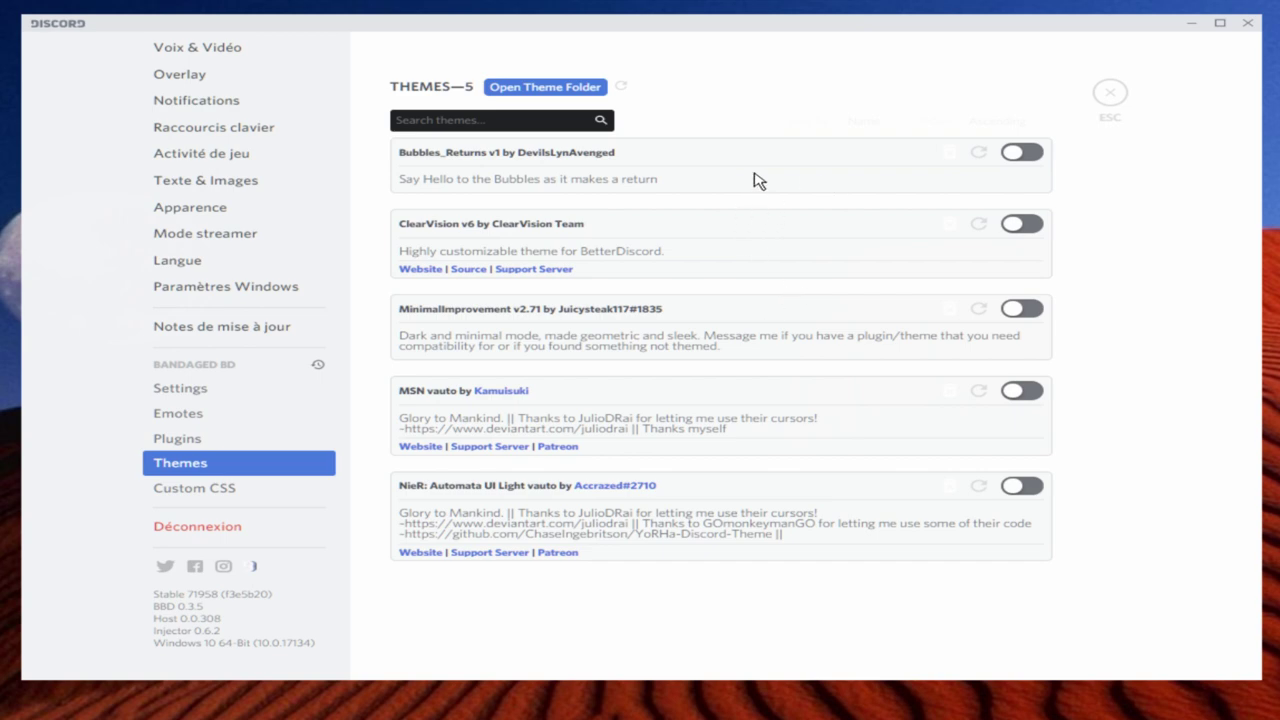
click(546, 89)
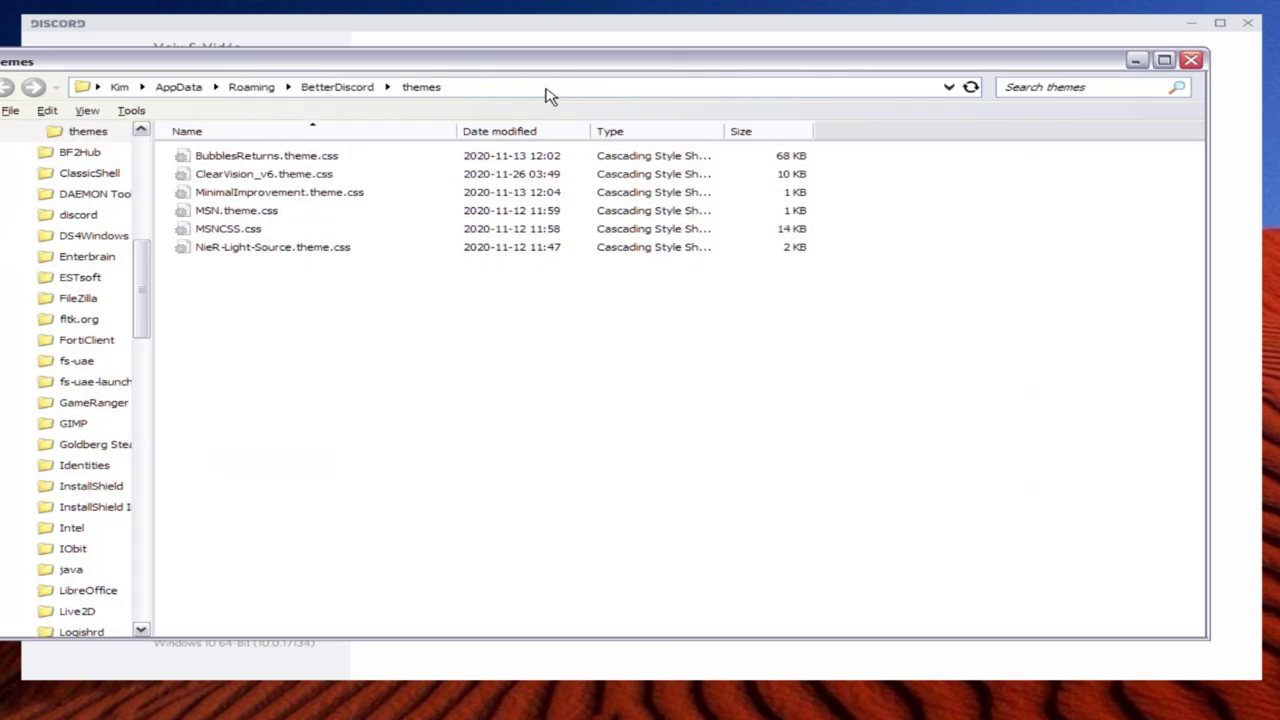
drag(566, 68, 590, 74)
drag(870, 384, 468, 116)
click(510, 340)
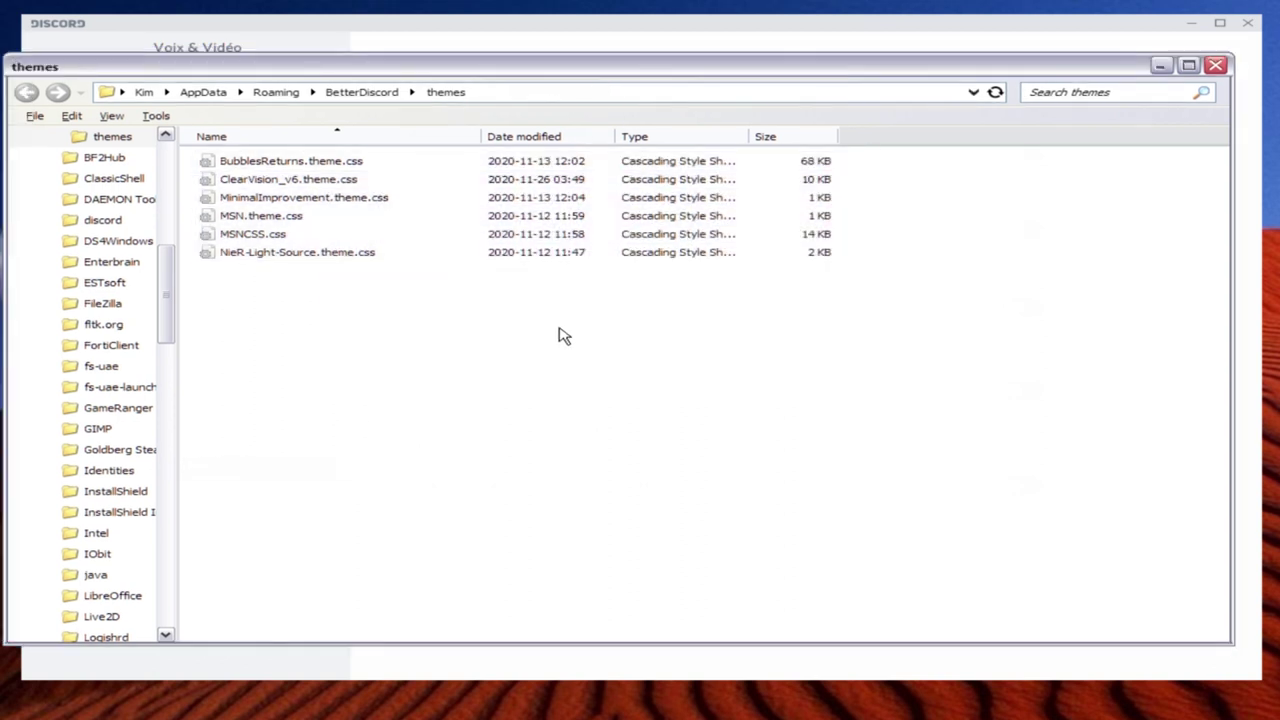
drag(902, 324, 182, 72)
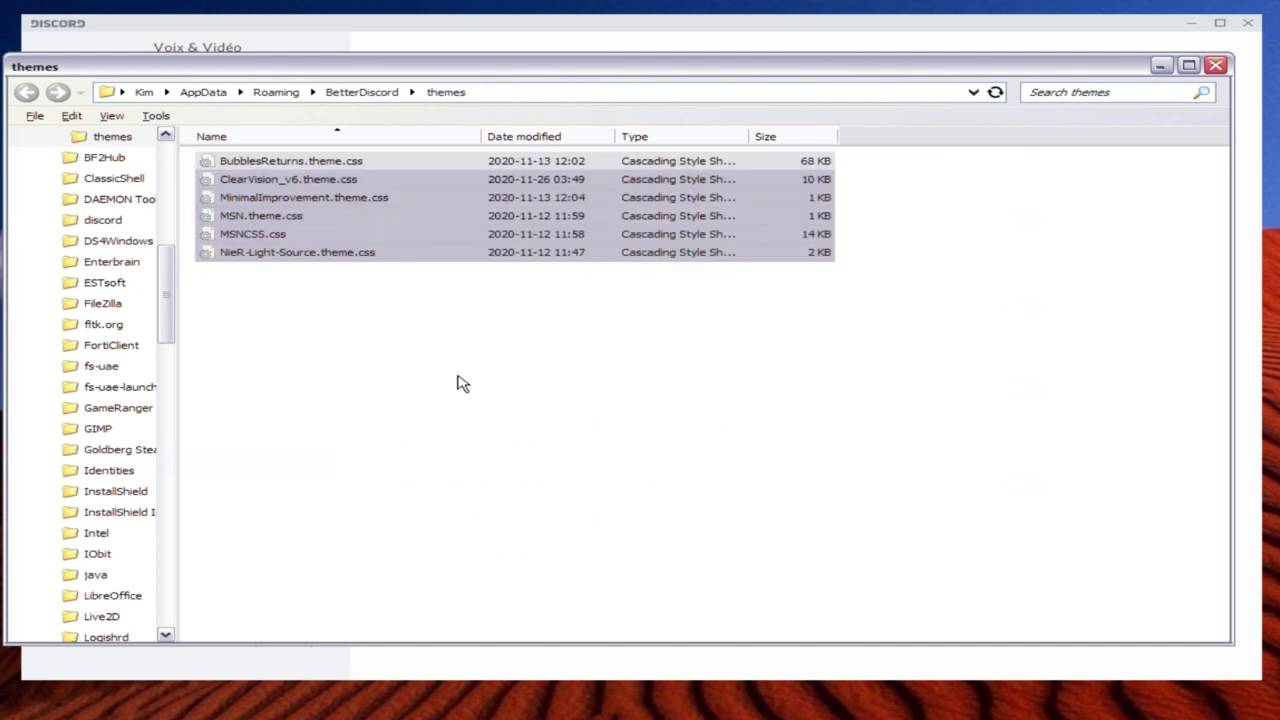
click(461, 383)
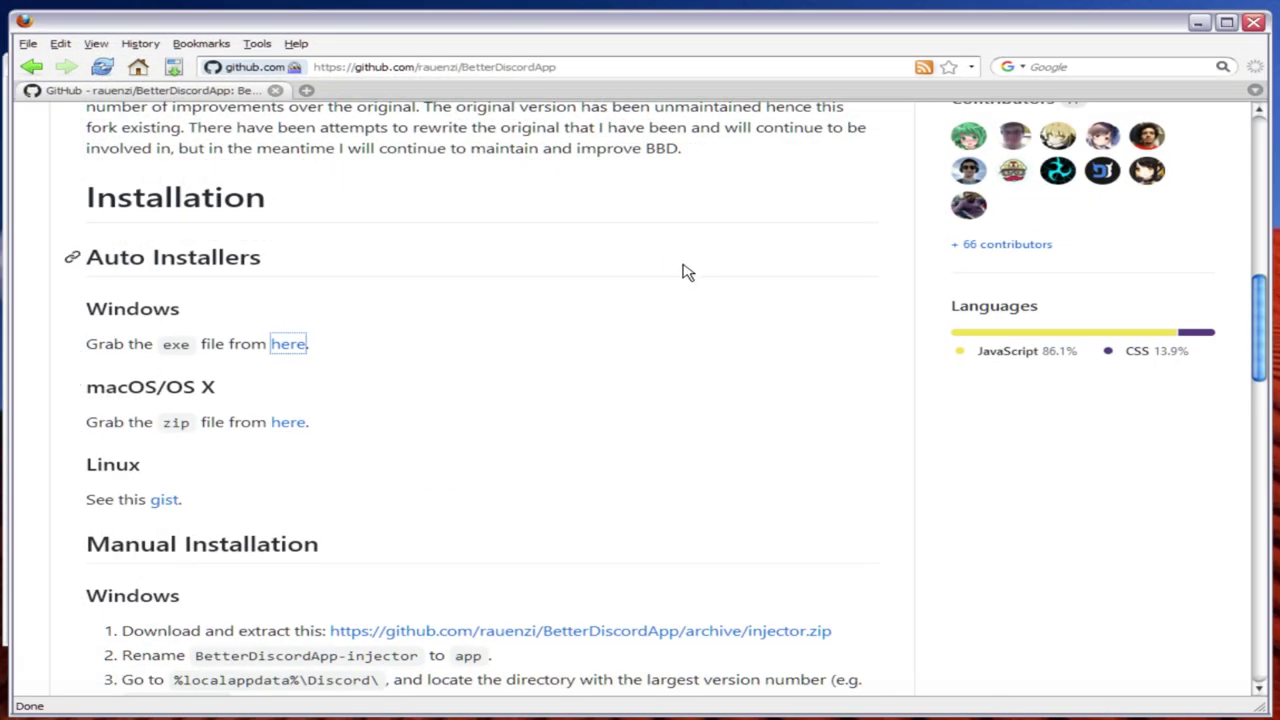
In the web browser, search Google for "discord theme" and open the BetterDiscordLibrary themes page from the results.
click(138, 66)
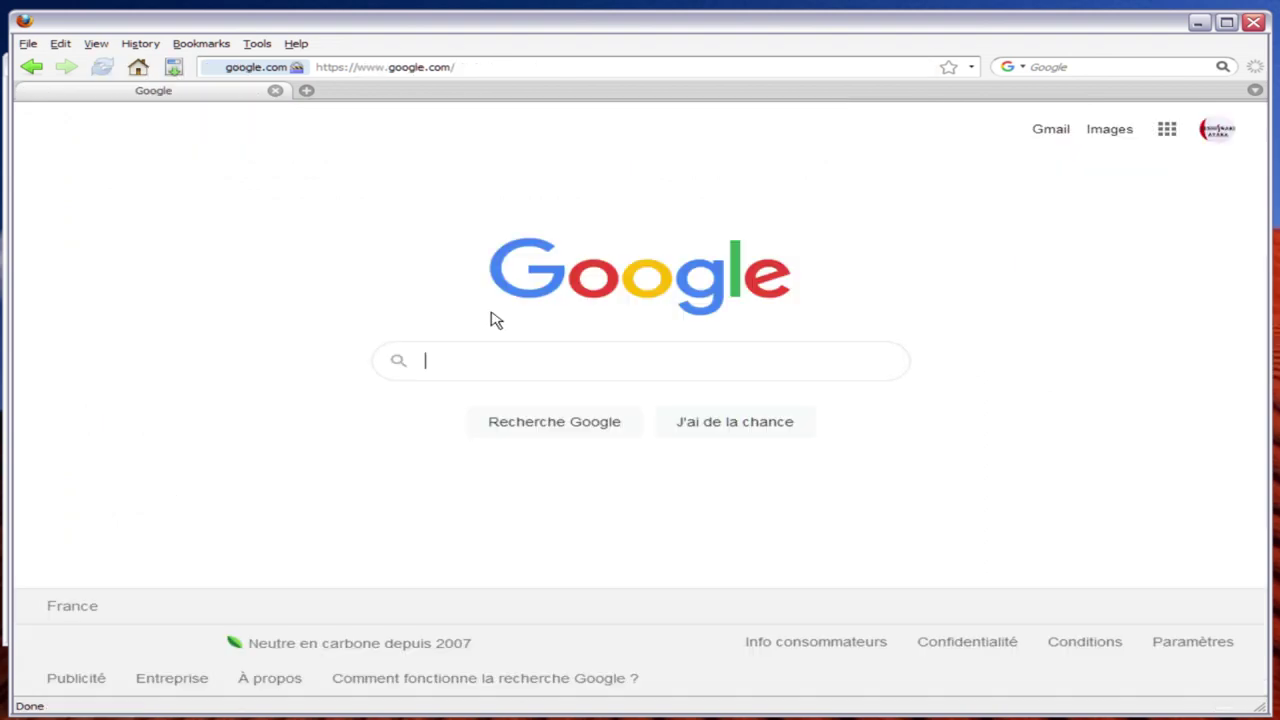
text(discord theme)
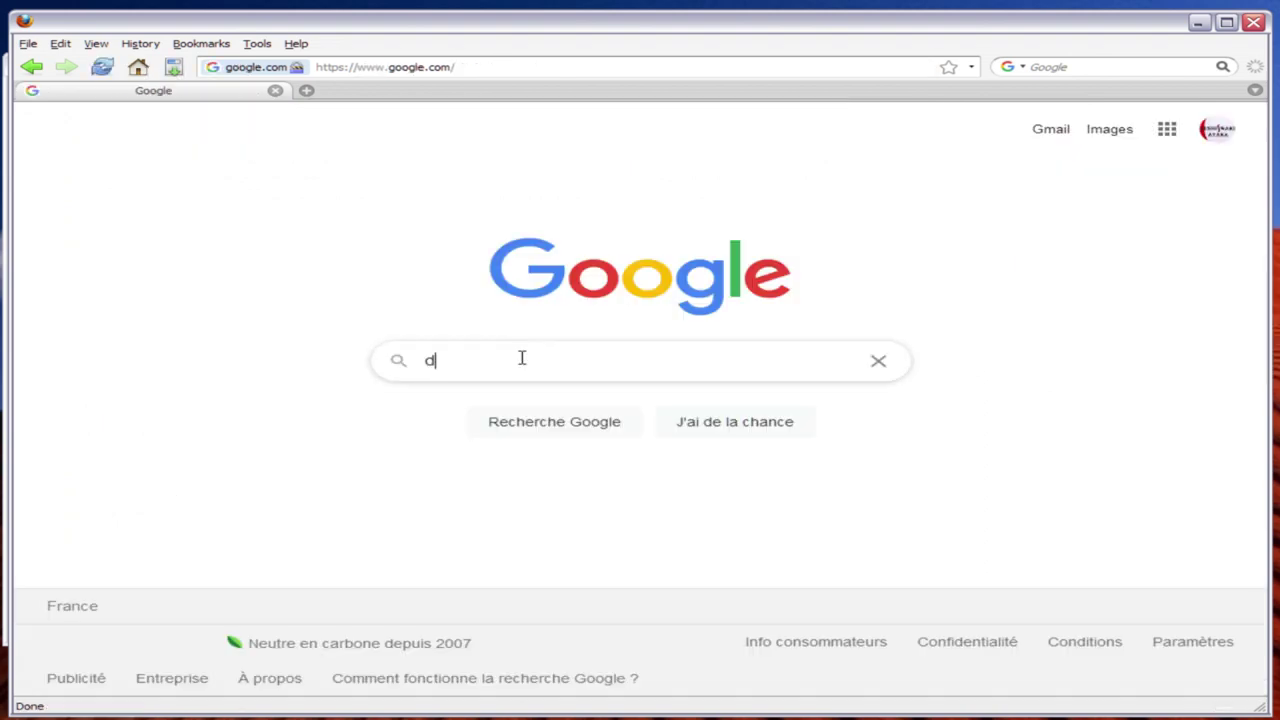
key(Return)
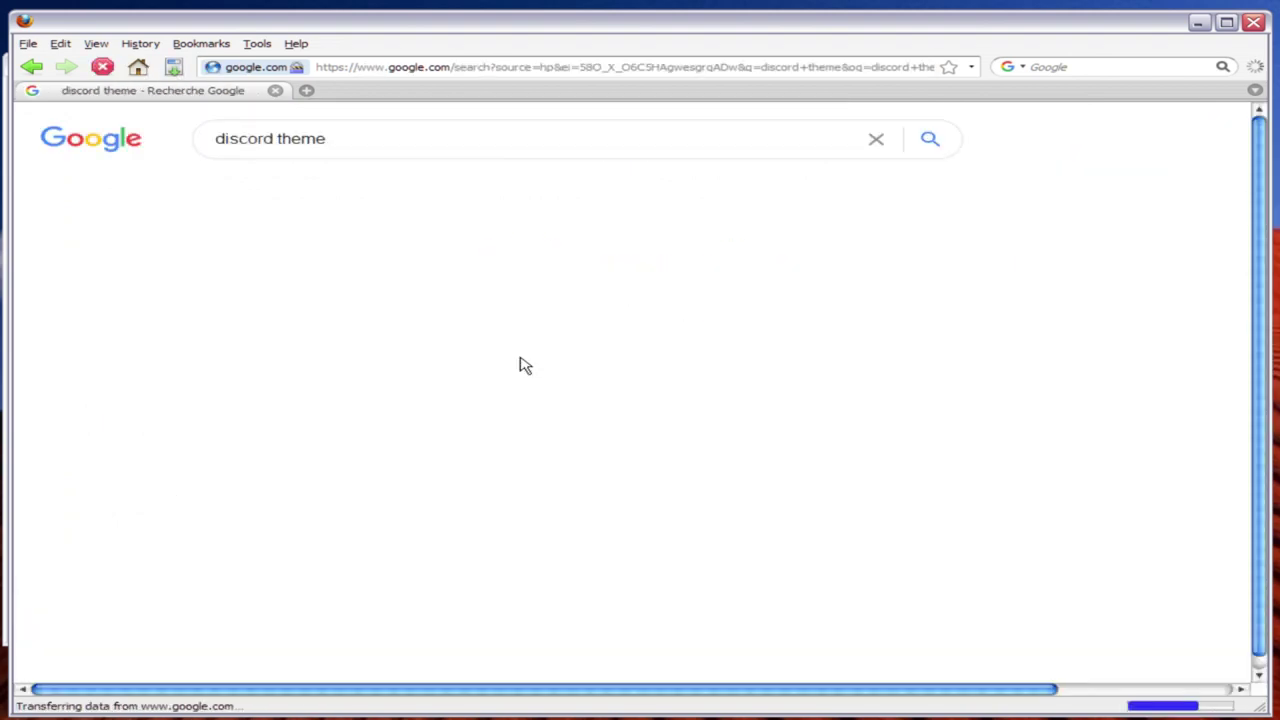
scroll(858, 328, down, 2)
scroll(771, 314, down, 5)
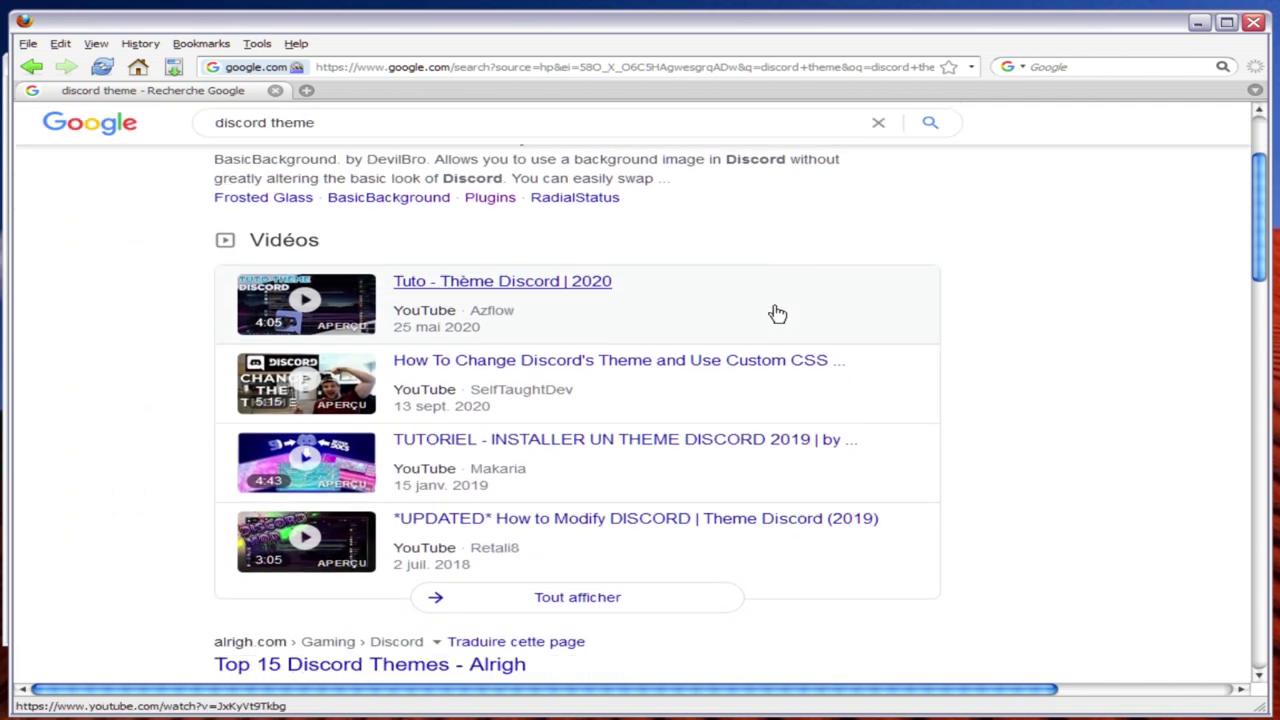
scroll(515, 207, up, 3)
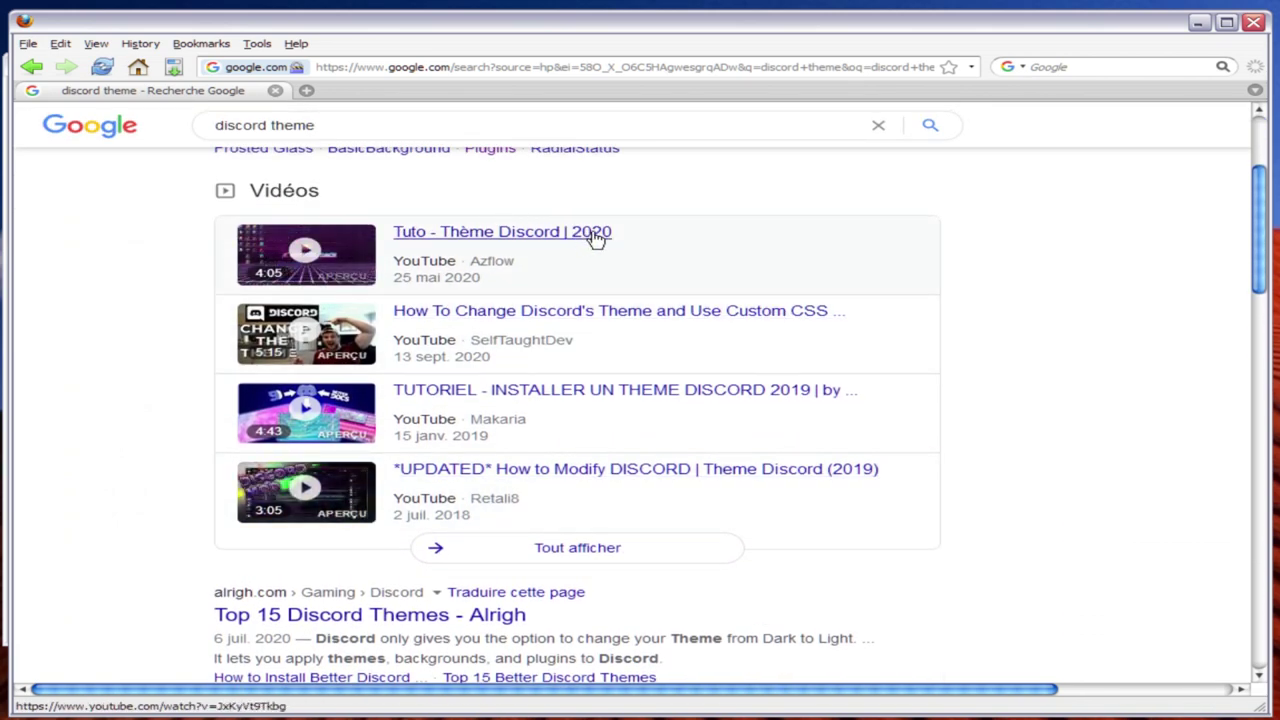
scroll(594, 237, up, 3)
click(388, 286)
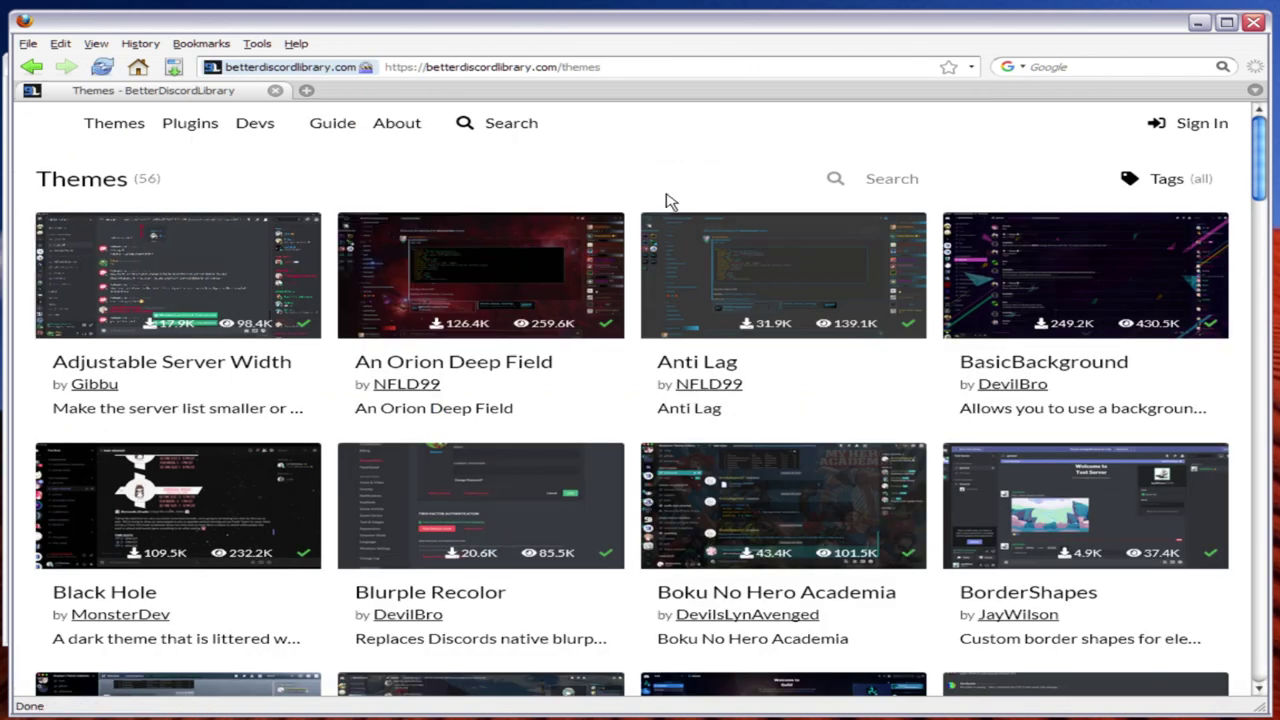
Browse the theme gallery and open the page of the Earth theme by NFLD99.
scroll(665, 205, down, 3)
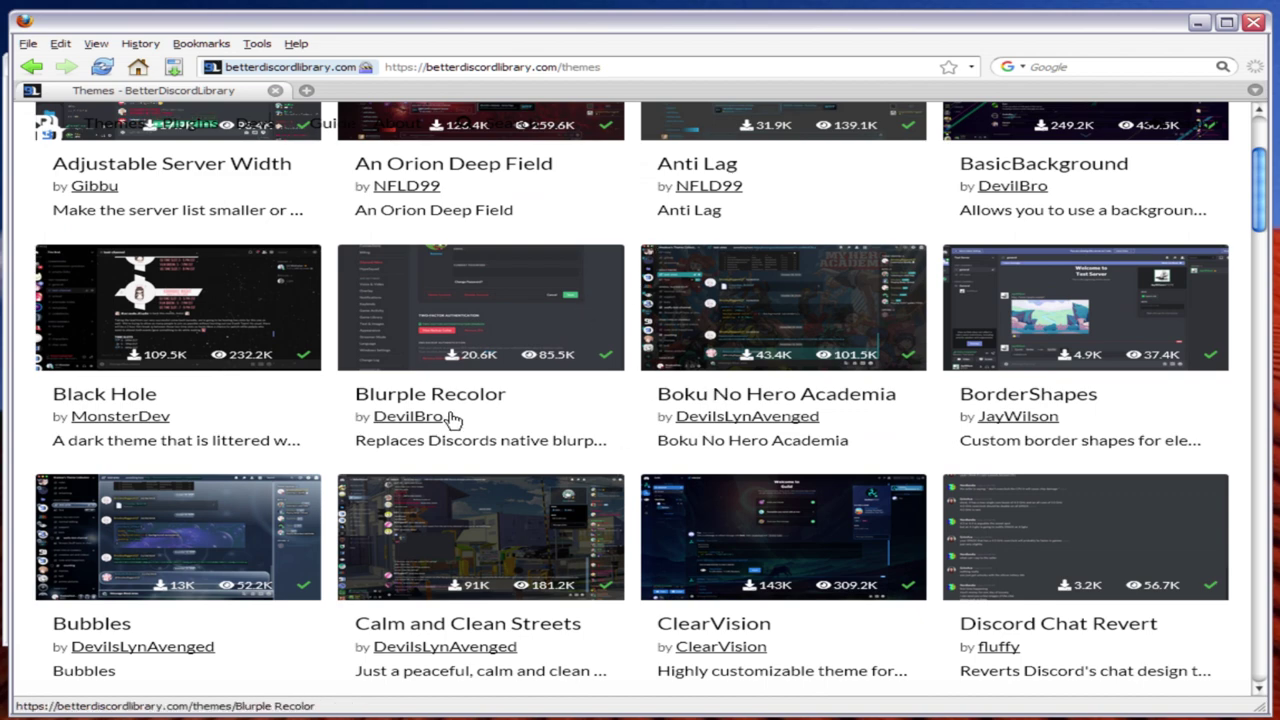
scroll(513, 428, down, 1)
scroll(513, 428, down, 3)
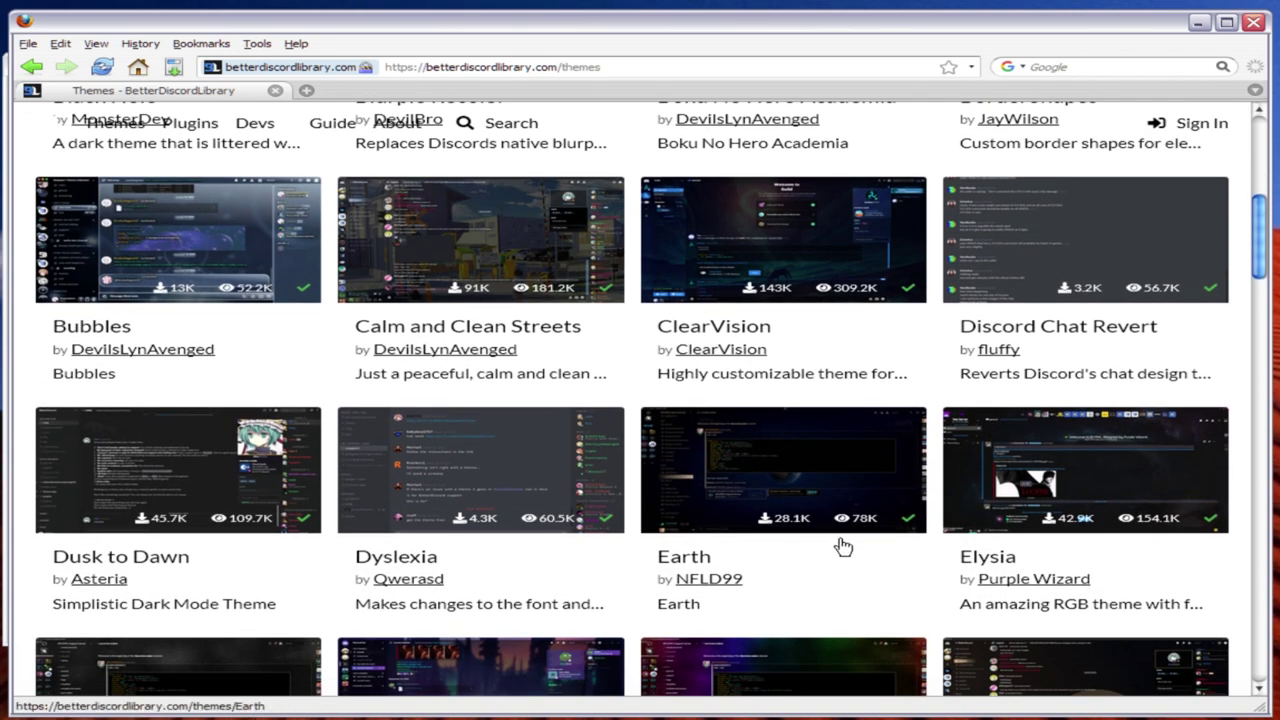
click(810, 470)
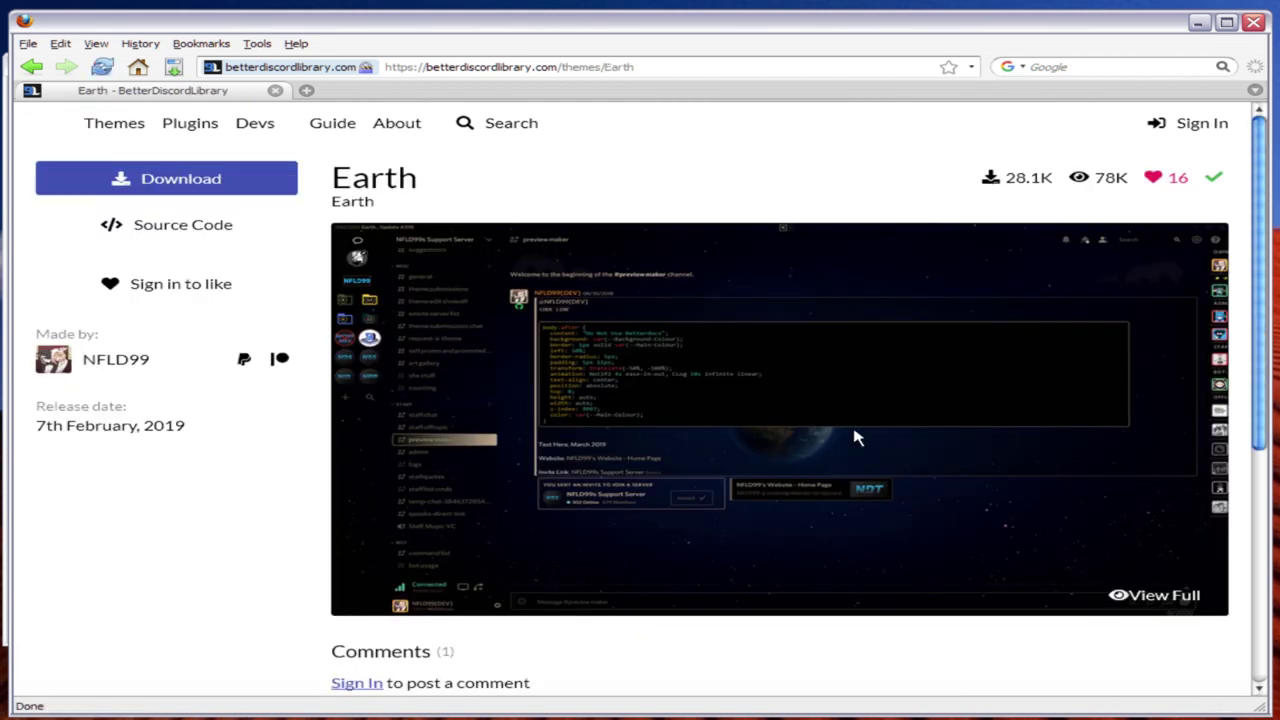
Look over the Earth theme's preview and comments and follow its download link.
scroll(700, 410, down, 3)
scroll(760, 320, up, 2)
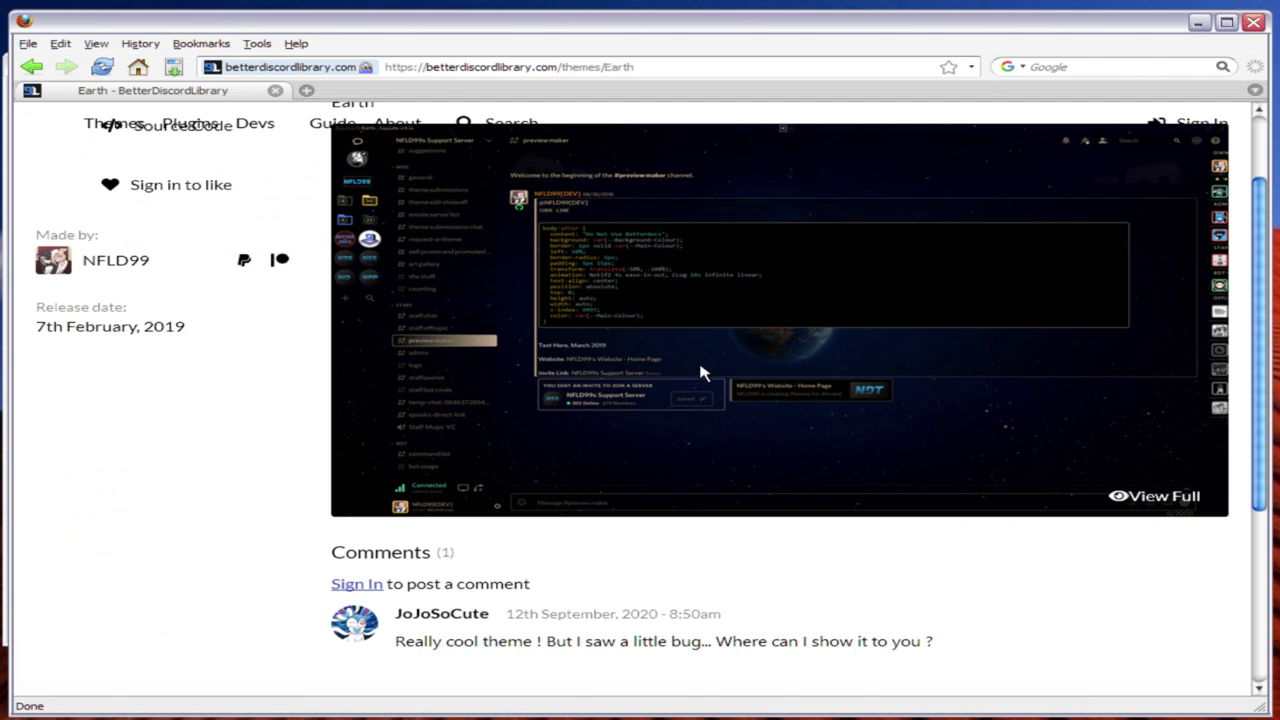
scroll(714, 352, up, 1)
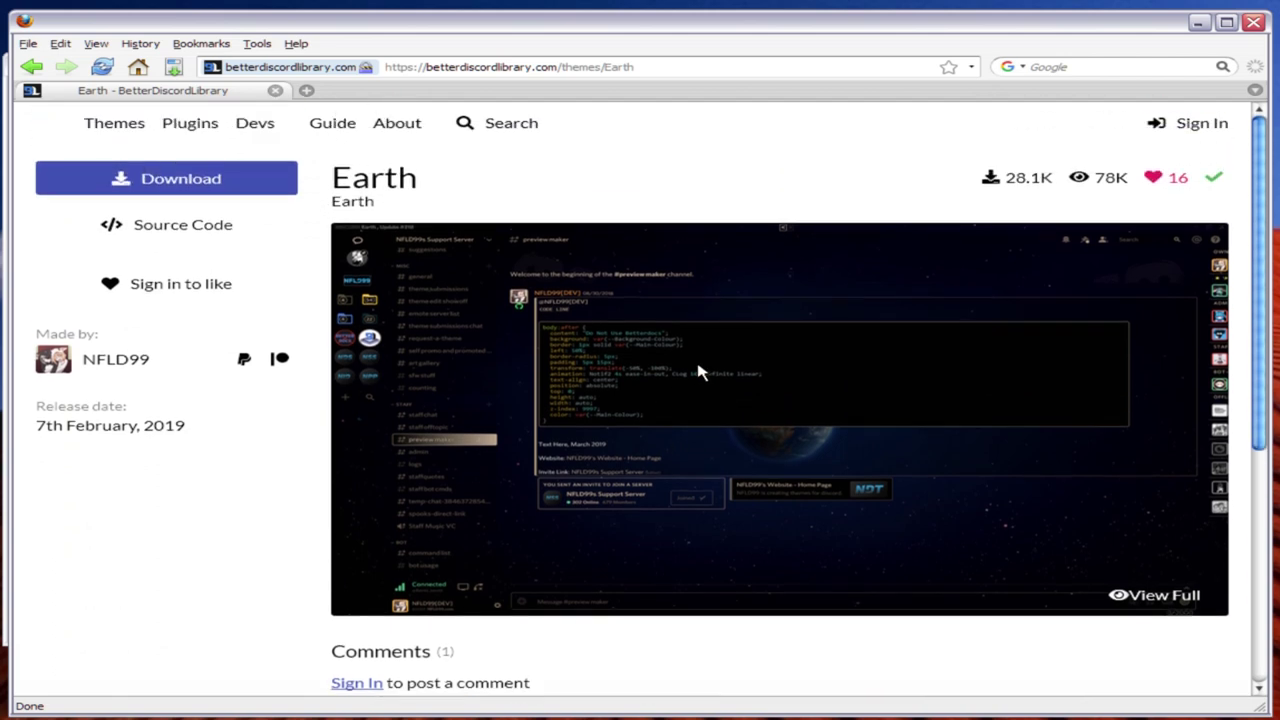
click(183, 178)
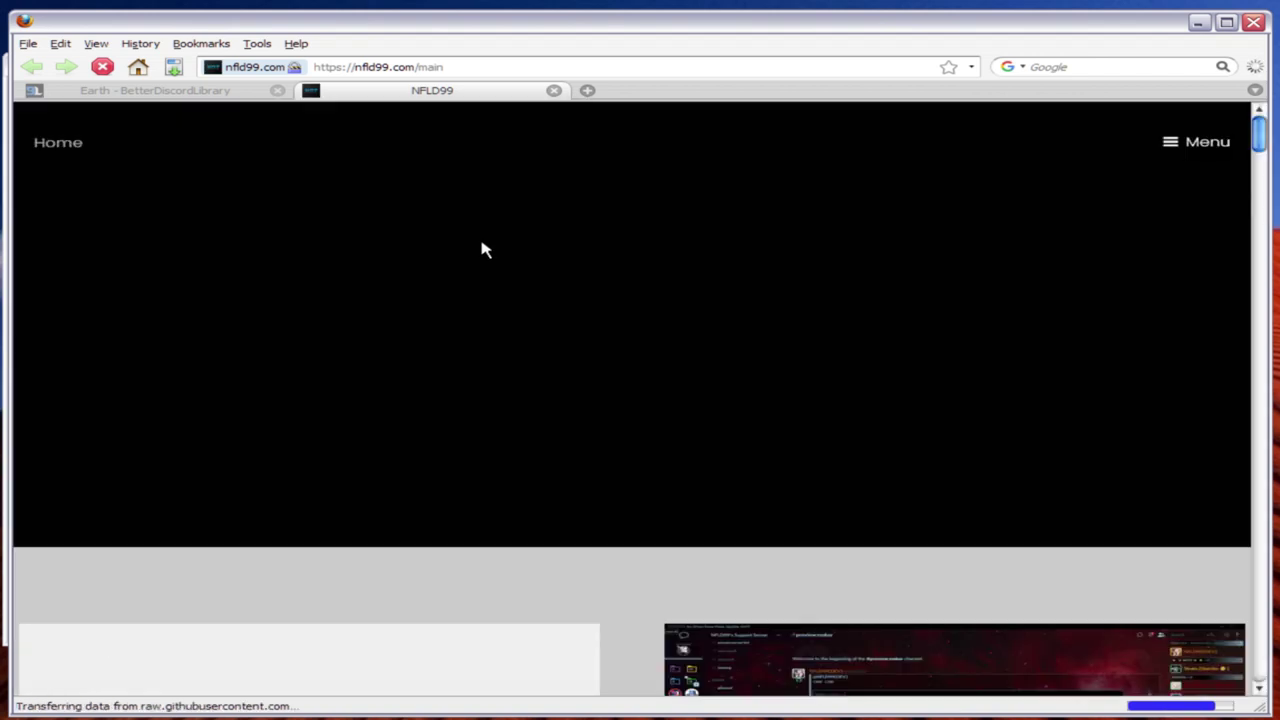
Close the NFLD99 site, return to the BetterDiscordLibrary theme gallery and open the Midnight UI theme's page.
click(157, 91)
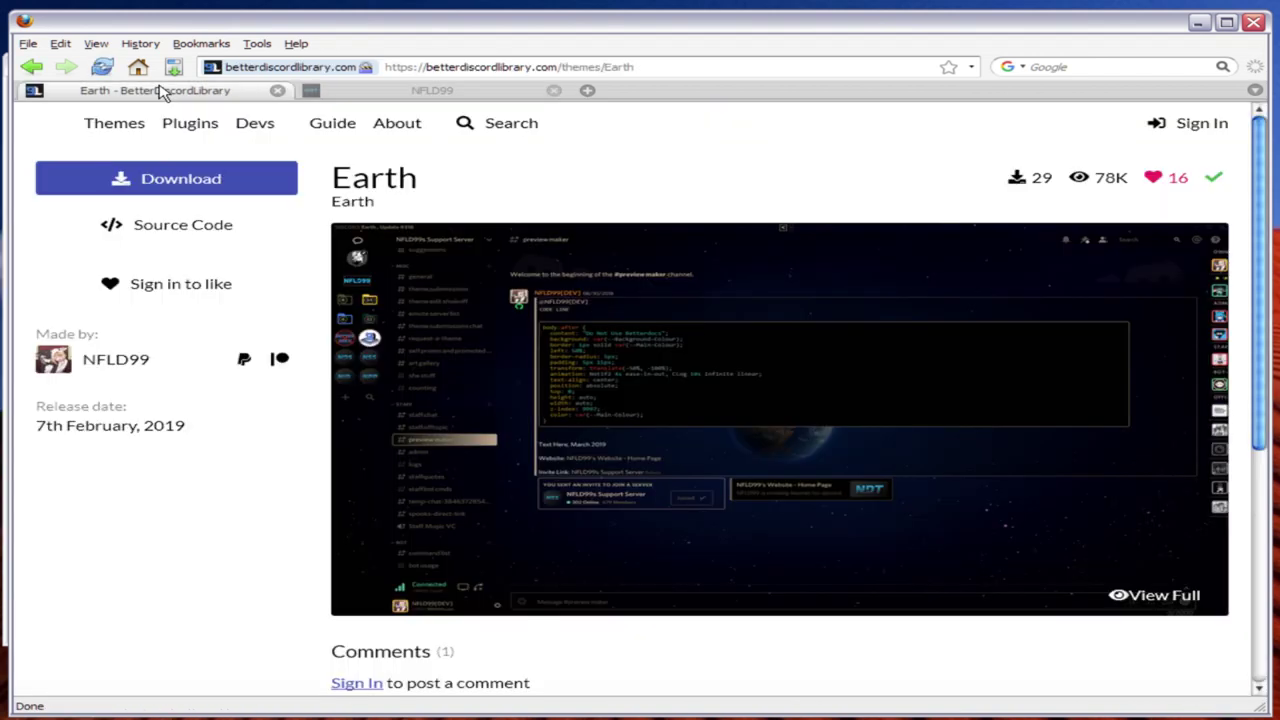
click(553, 90)
click(31, 66)
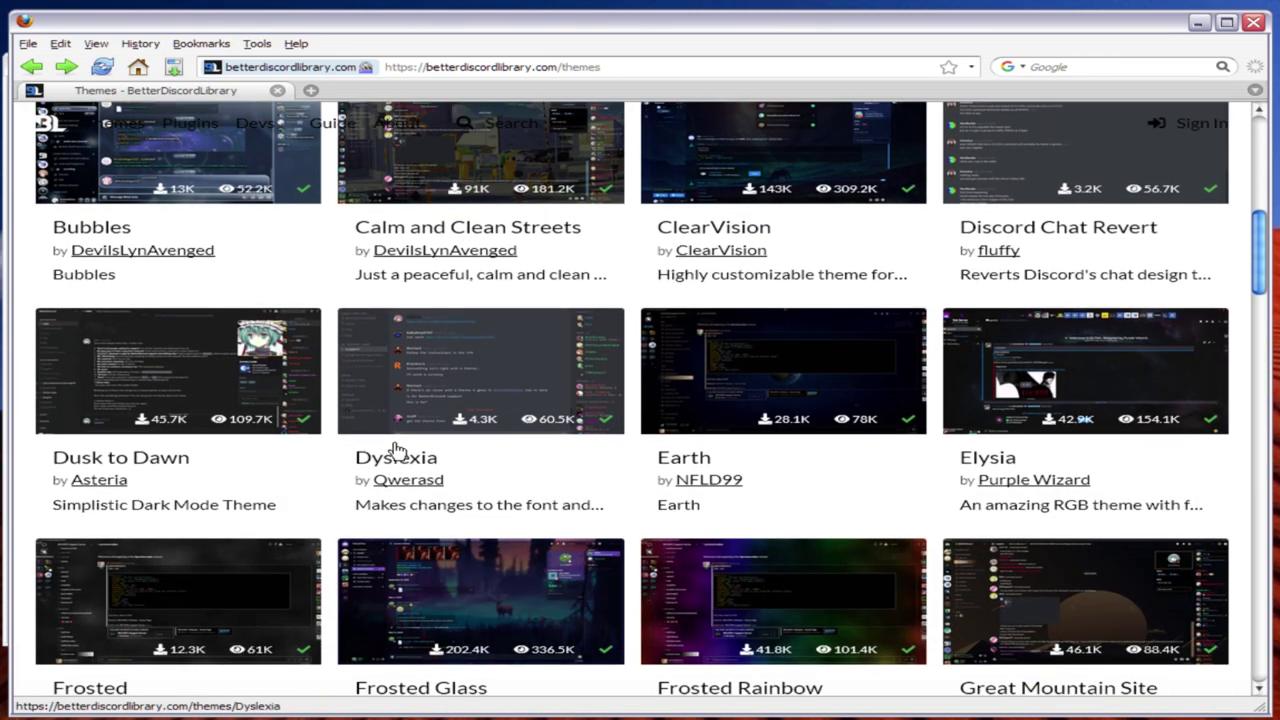
scroll(397, 449, down, 4)
scroll(486, 451, up, 1)
click(115, 493)
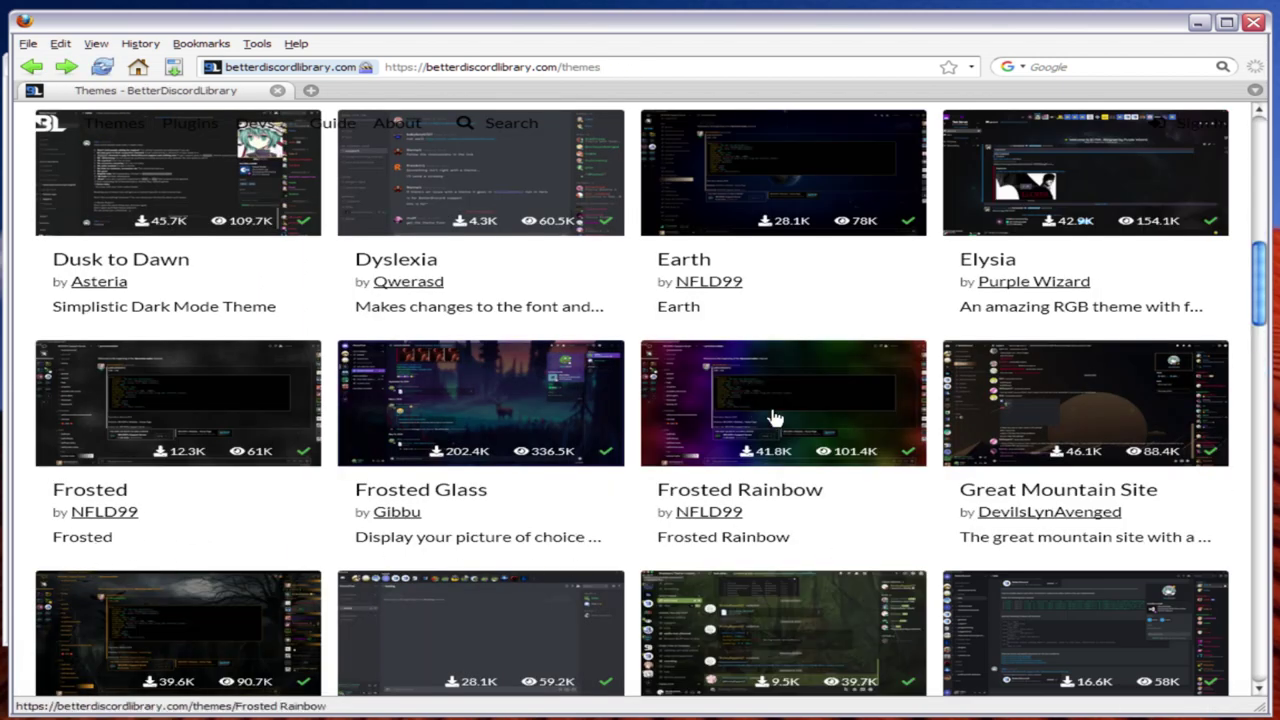
scroll(775, 418, down, 4)
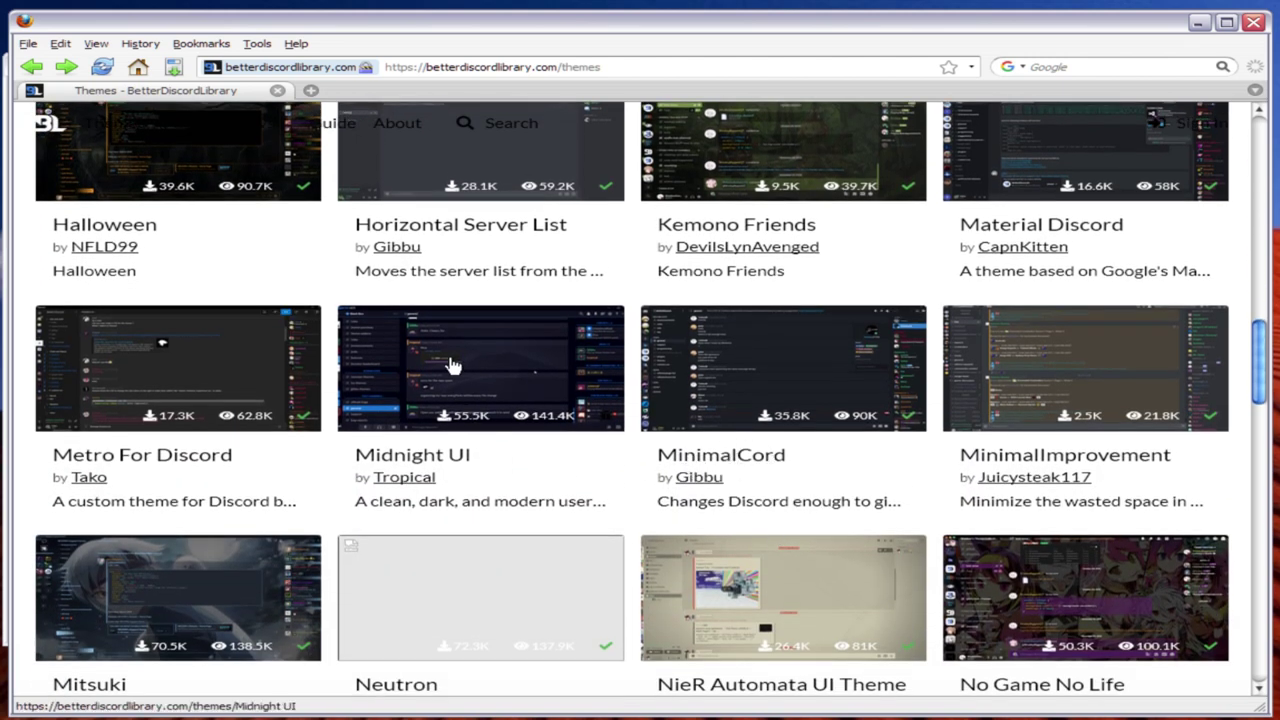
click(449, 363)
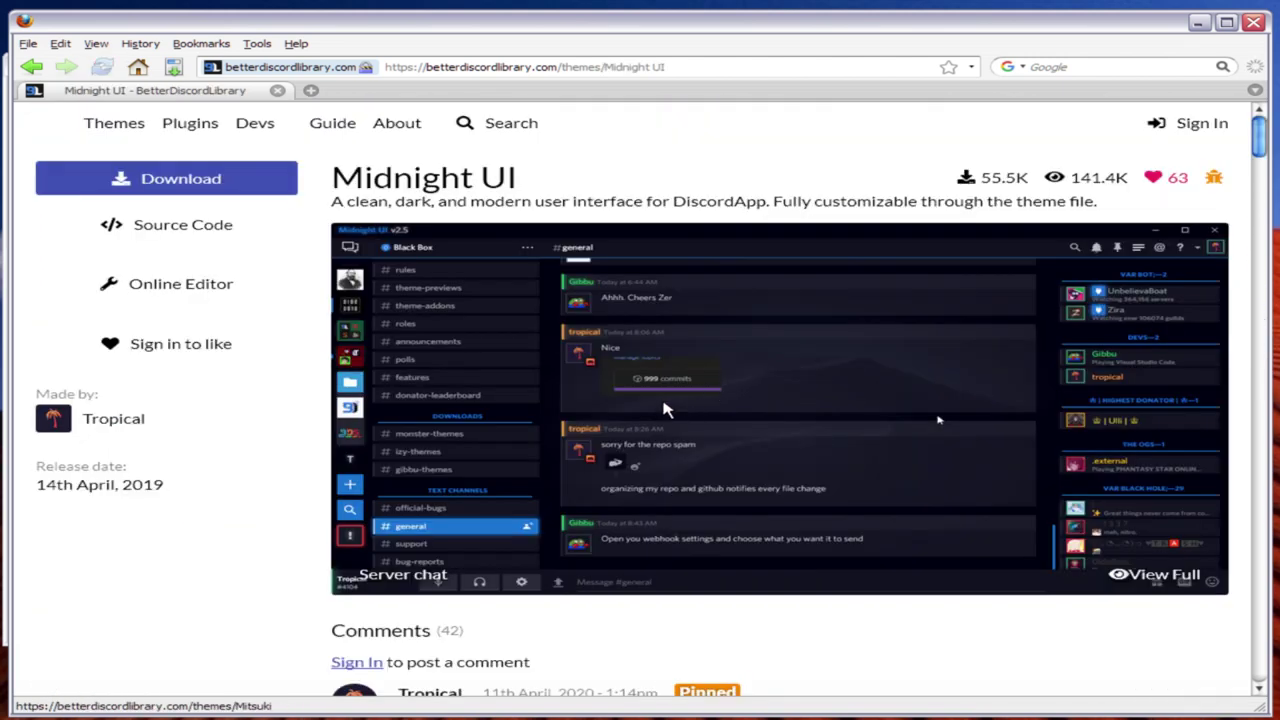
Download the Midnight UI theme and save Midnight.theme.css to the Desktop.
click(178, 178)
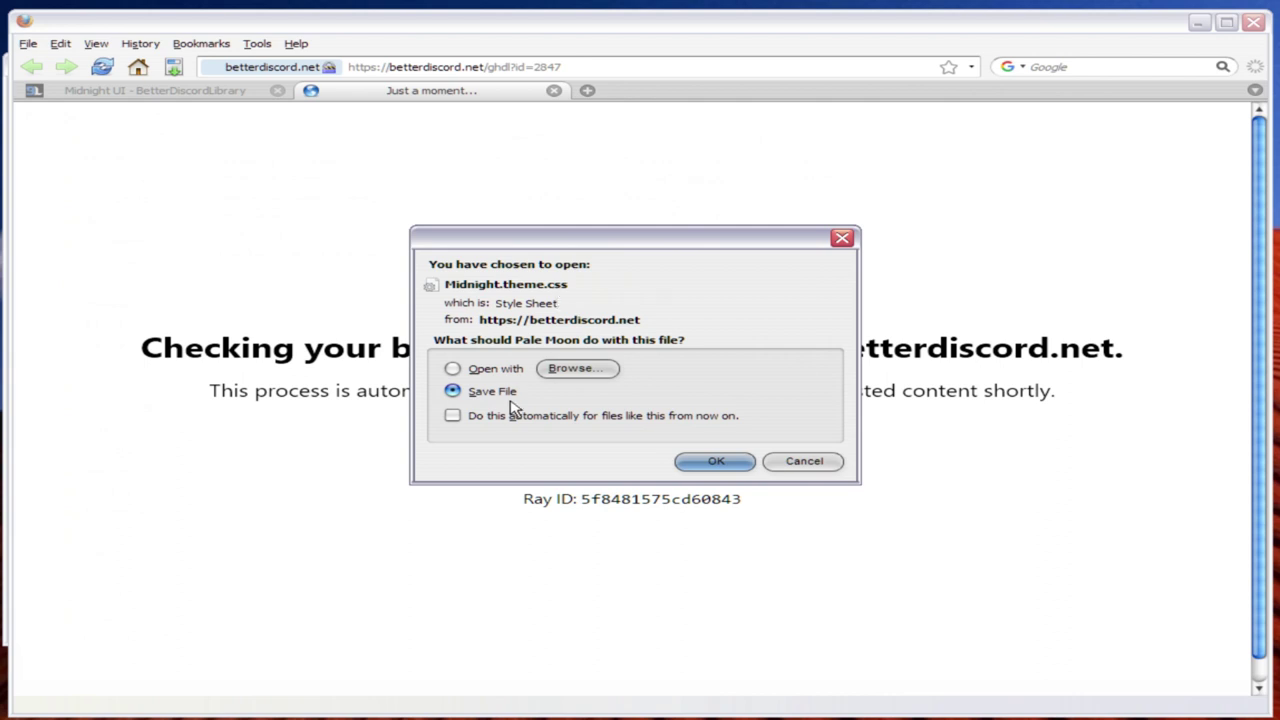
click(726, 467)
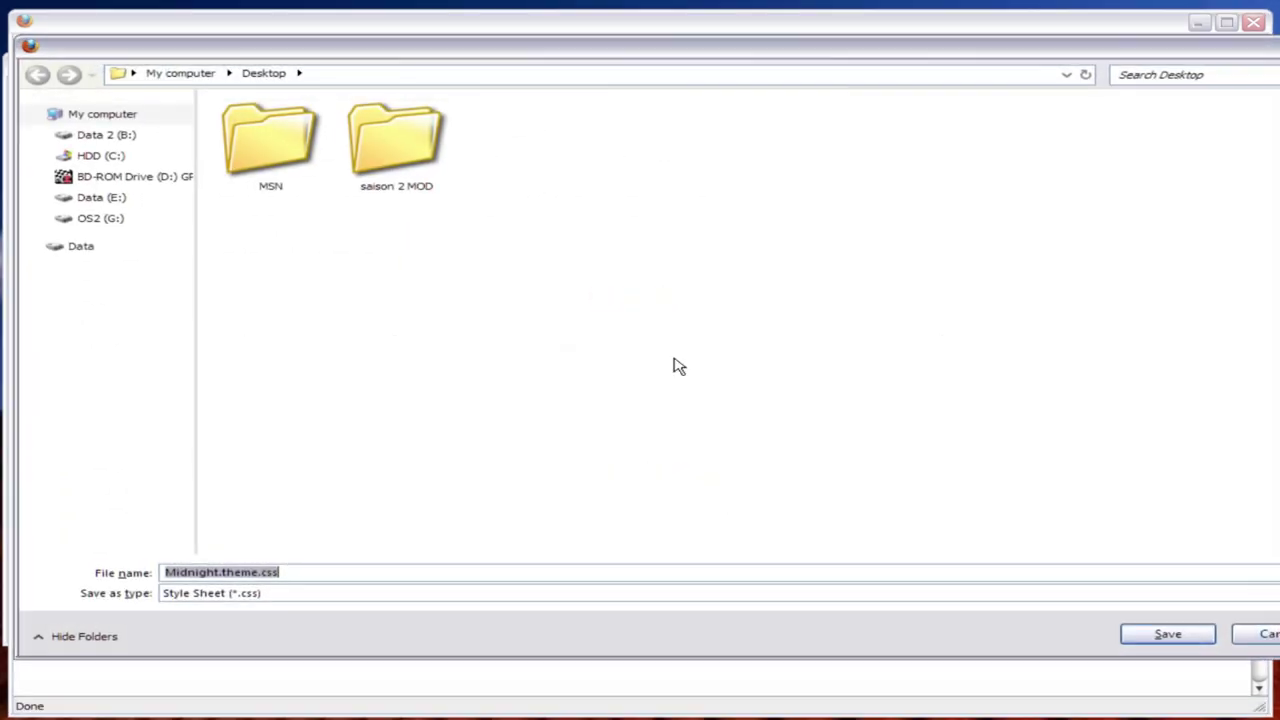
click(1158, 637)
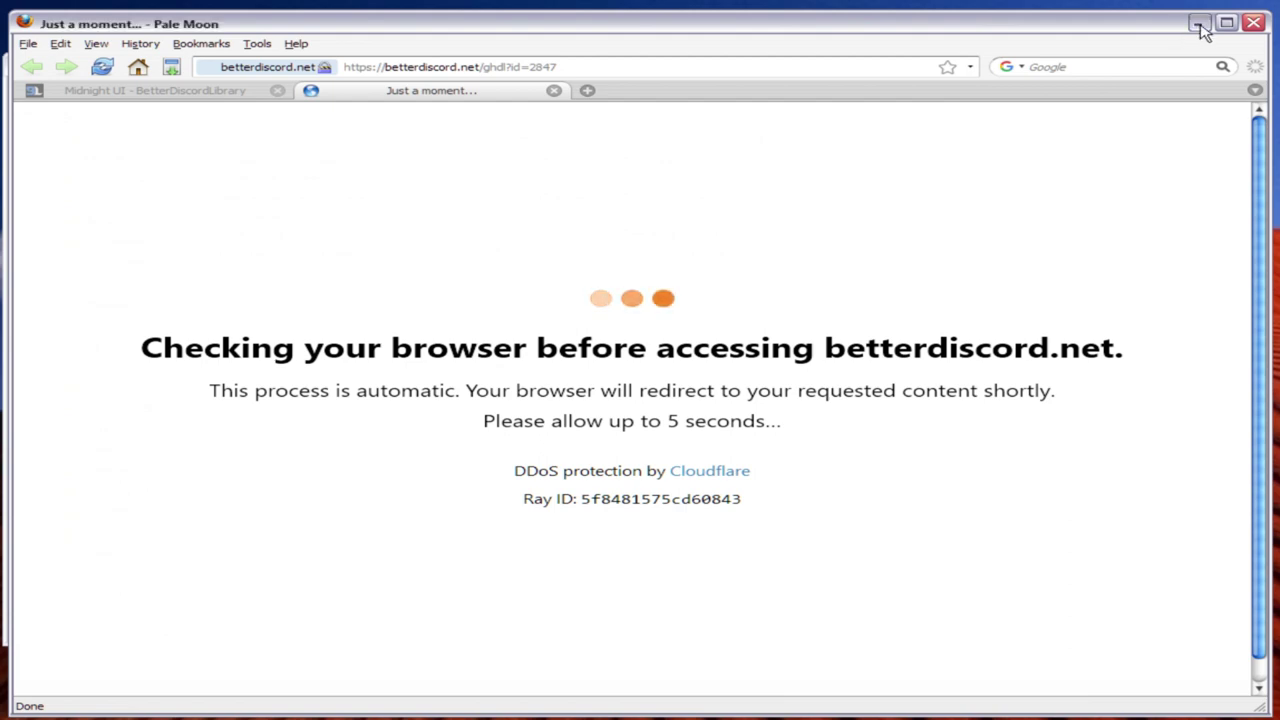
Move Midnight.theme.css from the desktop into the BetterDiscord themes folder.
click(1199, 23)
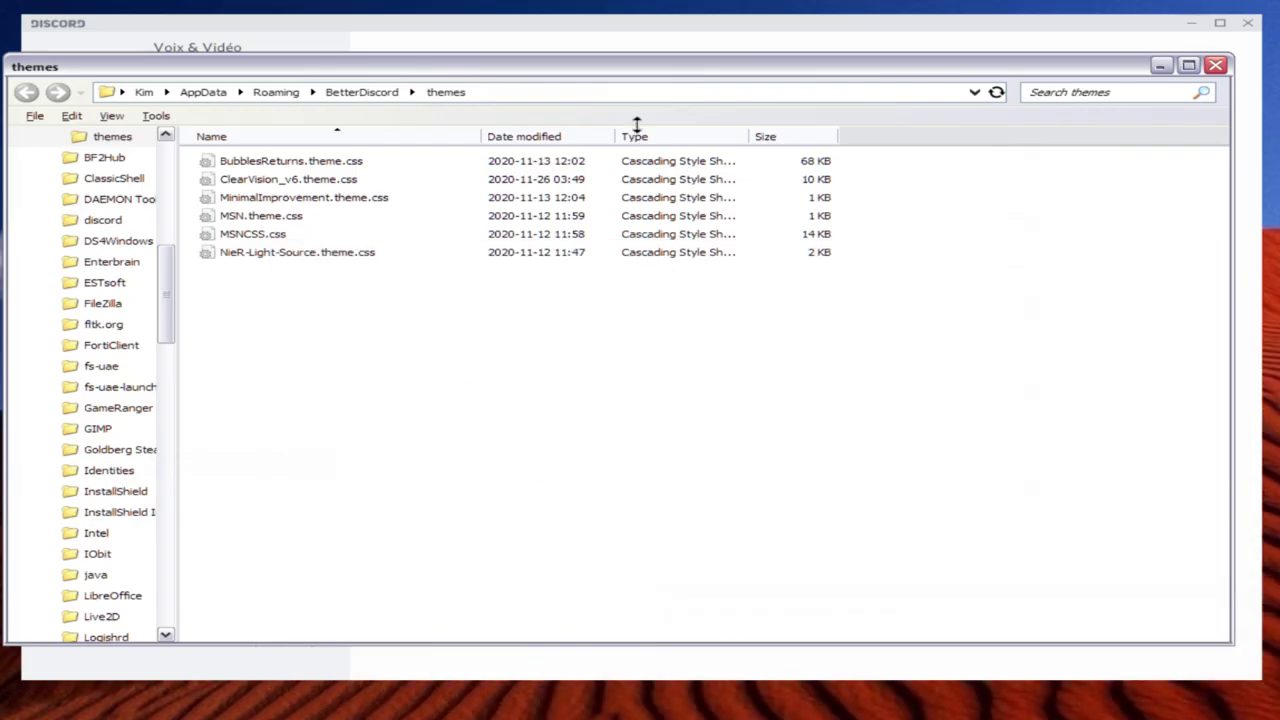
click(1161, 63)
click(1189, 29)
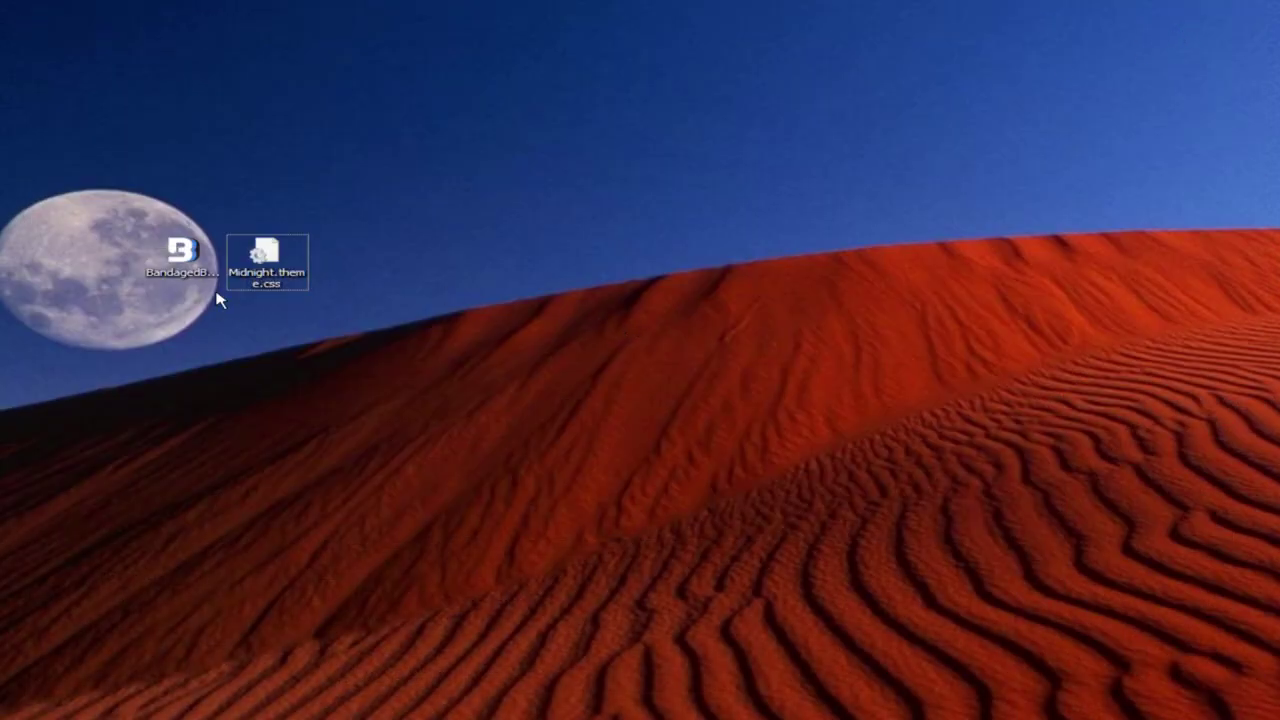
right_click(257, 266)
click(320, 553)
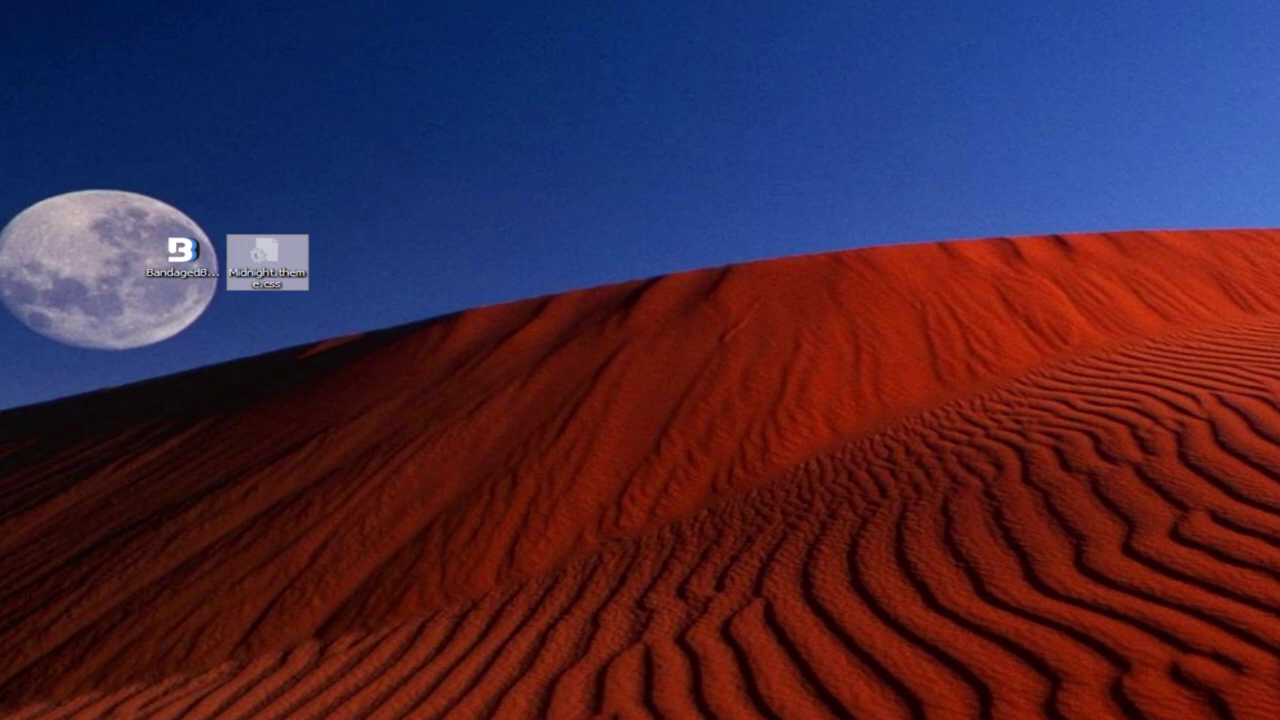
key(alt+Tab)
right_click(346, 302)
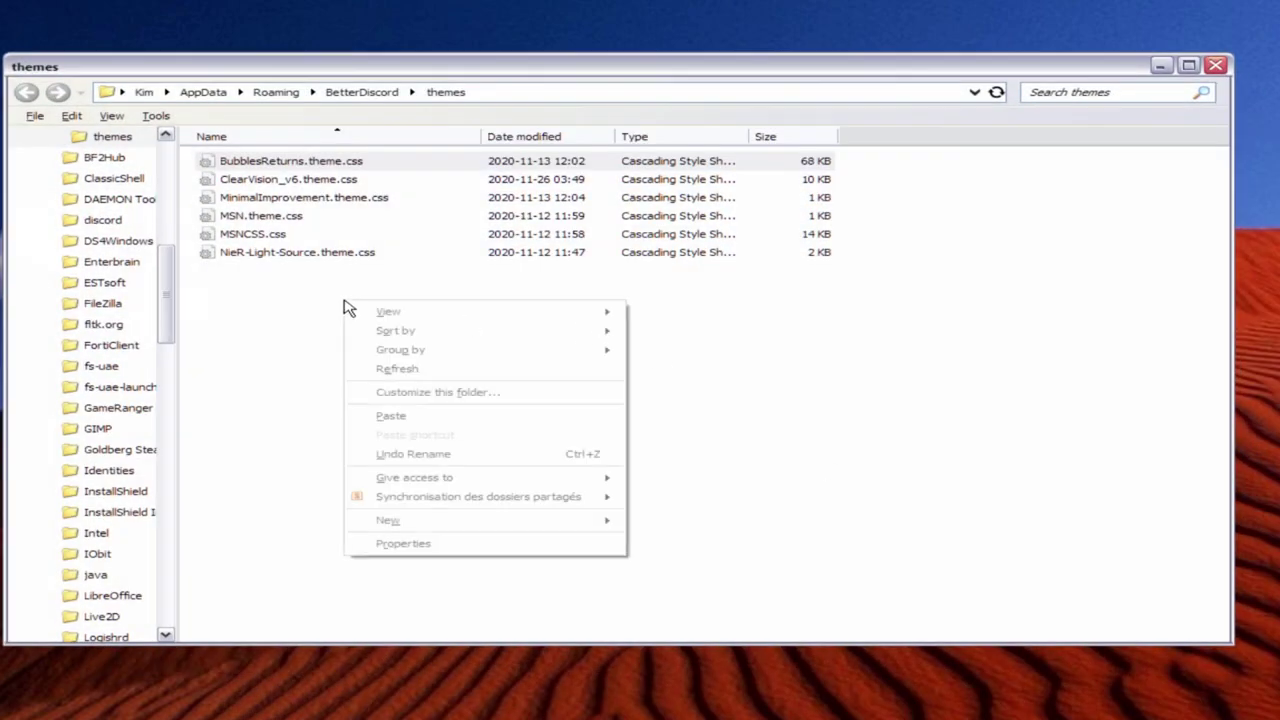
click(417, 415)
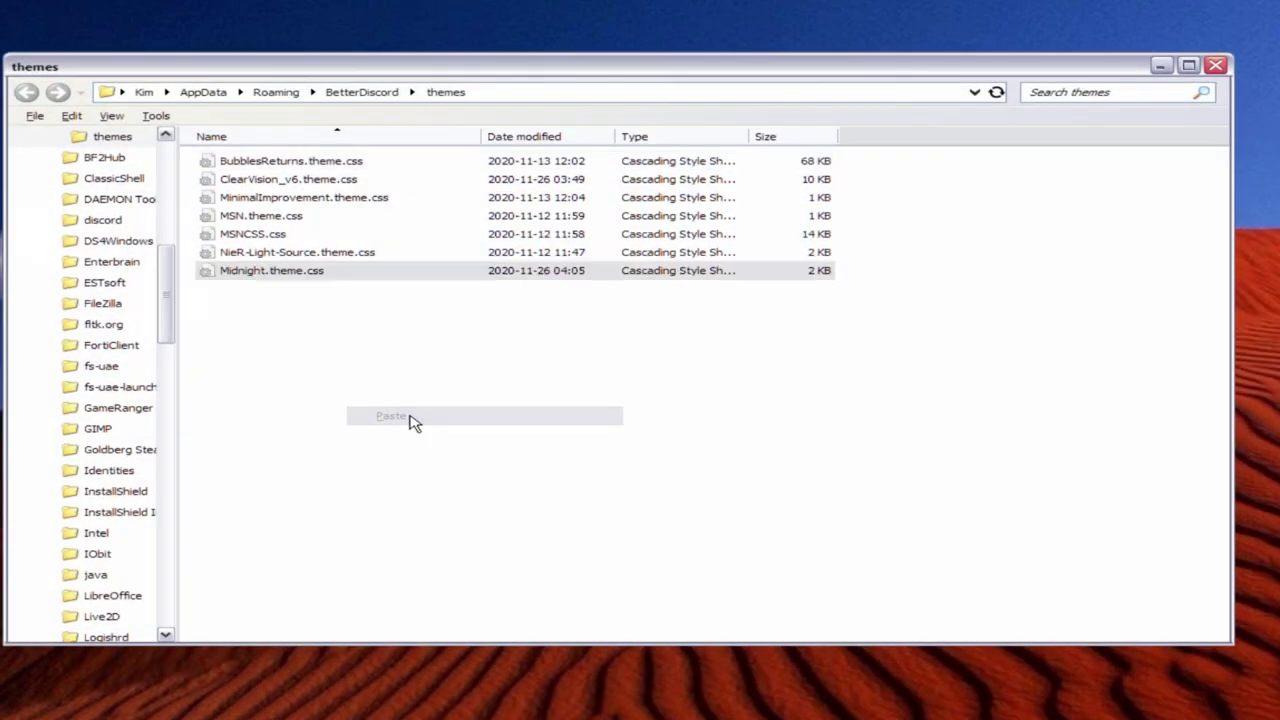
Permanently delete NieR-Light-Source.theme.css and ClearVision_v6.theme.css from the themes folder.
click(315, 255)
key(shift+Delete)
key(Return)
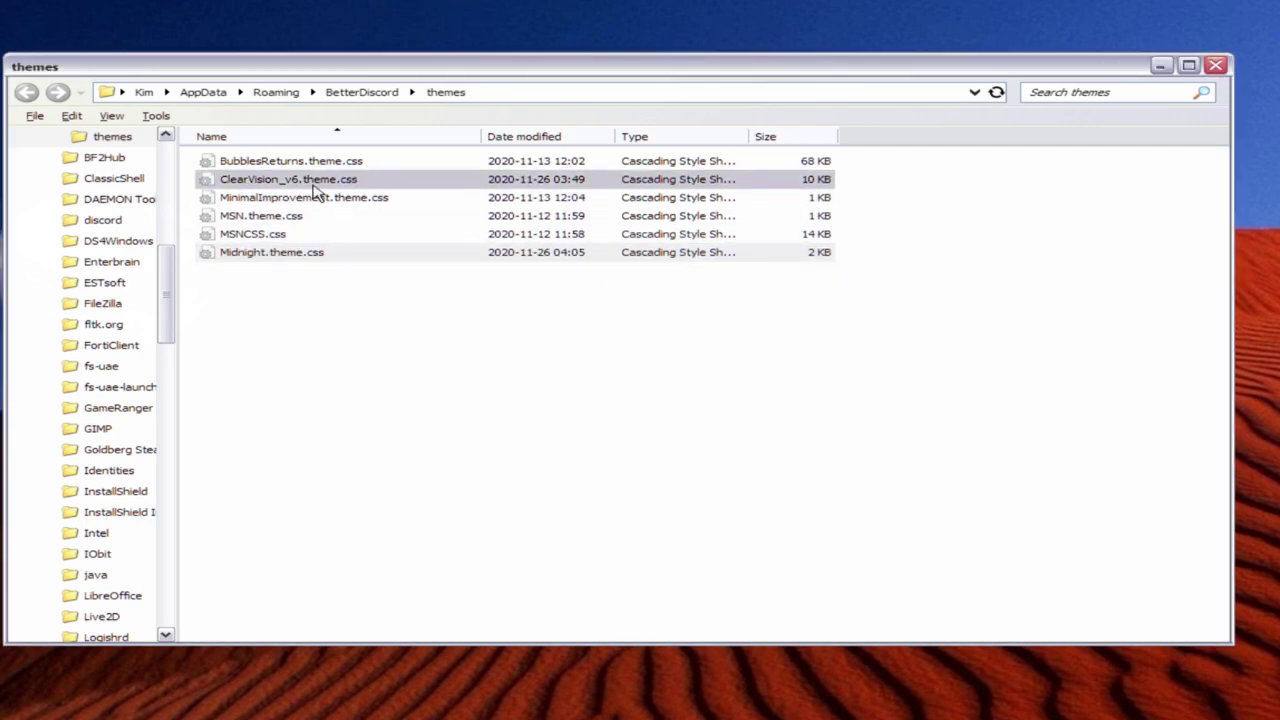
key(shift+Delete)
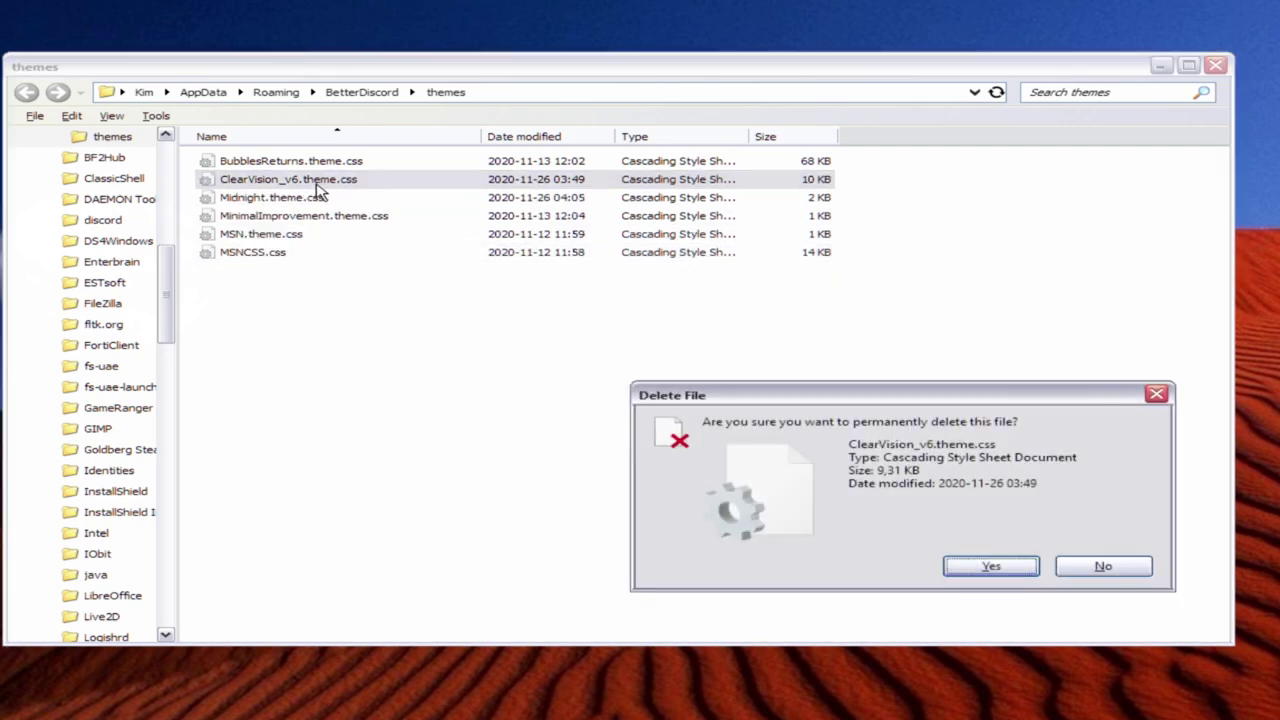
key(Return)
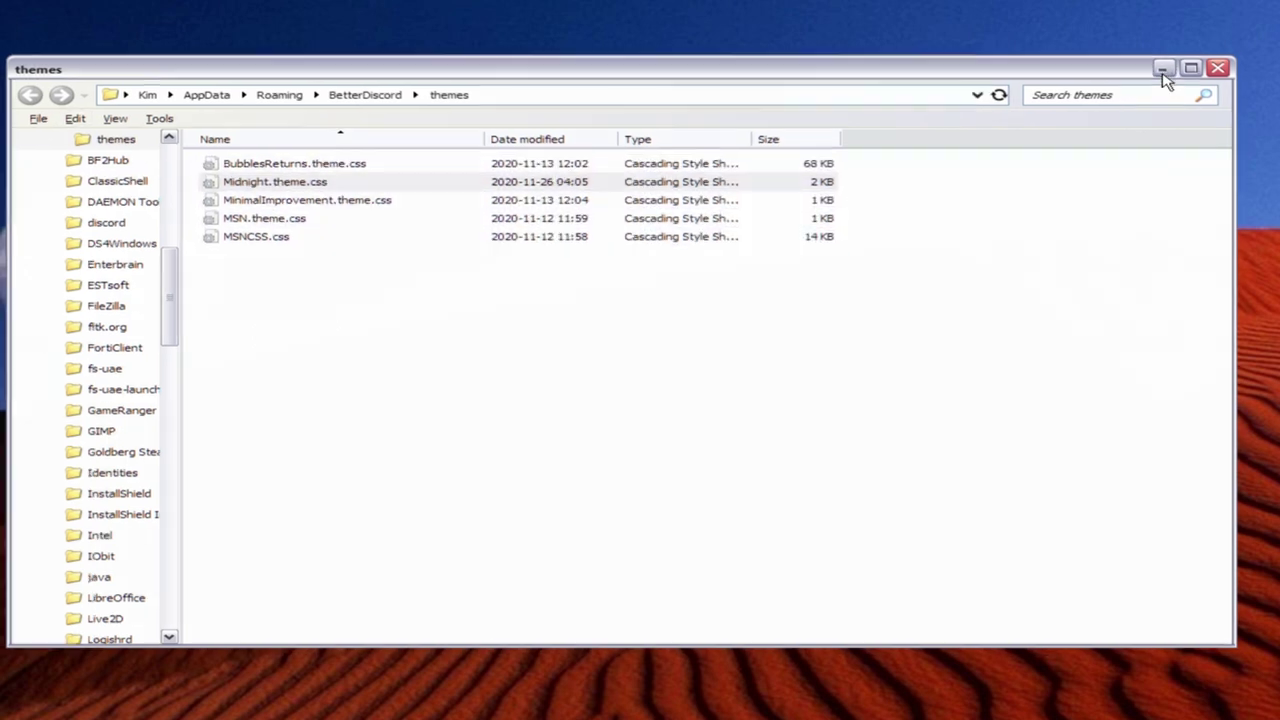
Switch back to Discord, reload the Bandaged BD theme list and enable the Midnight UI theme.
click(1164, 72)
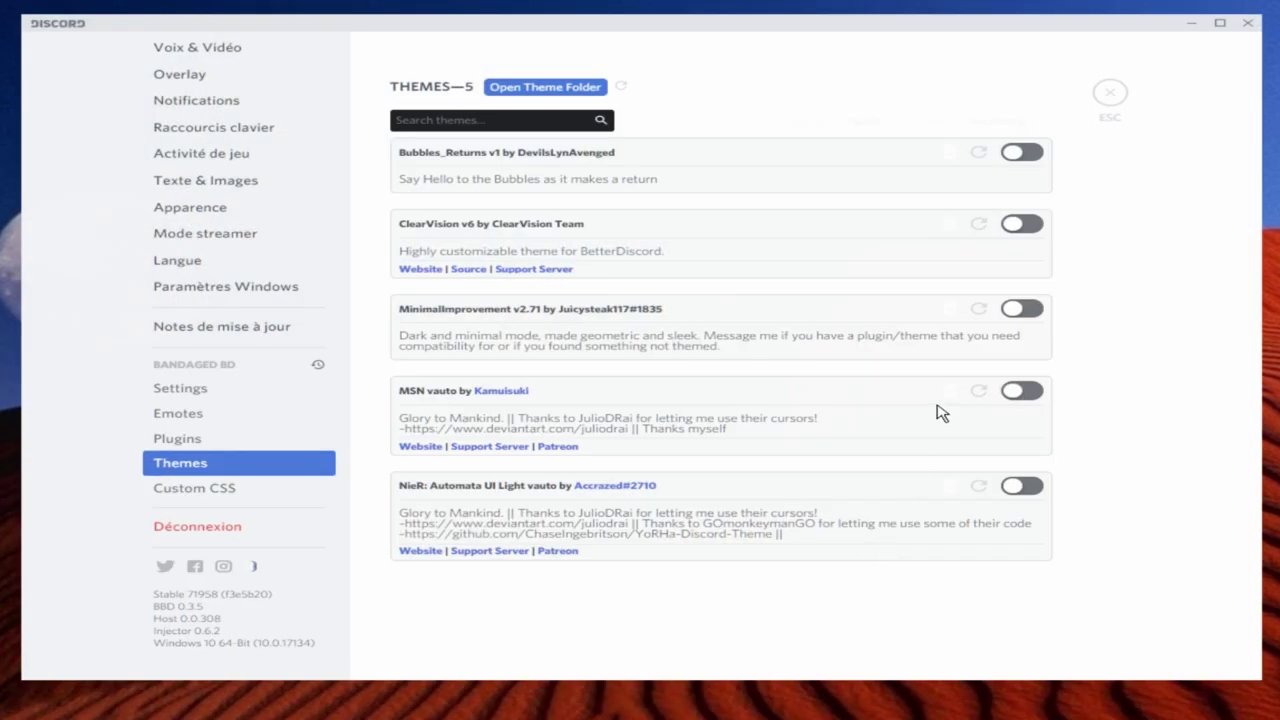
click(620, 89)
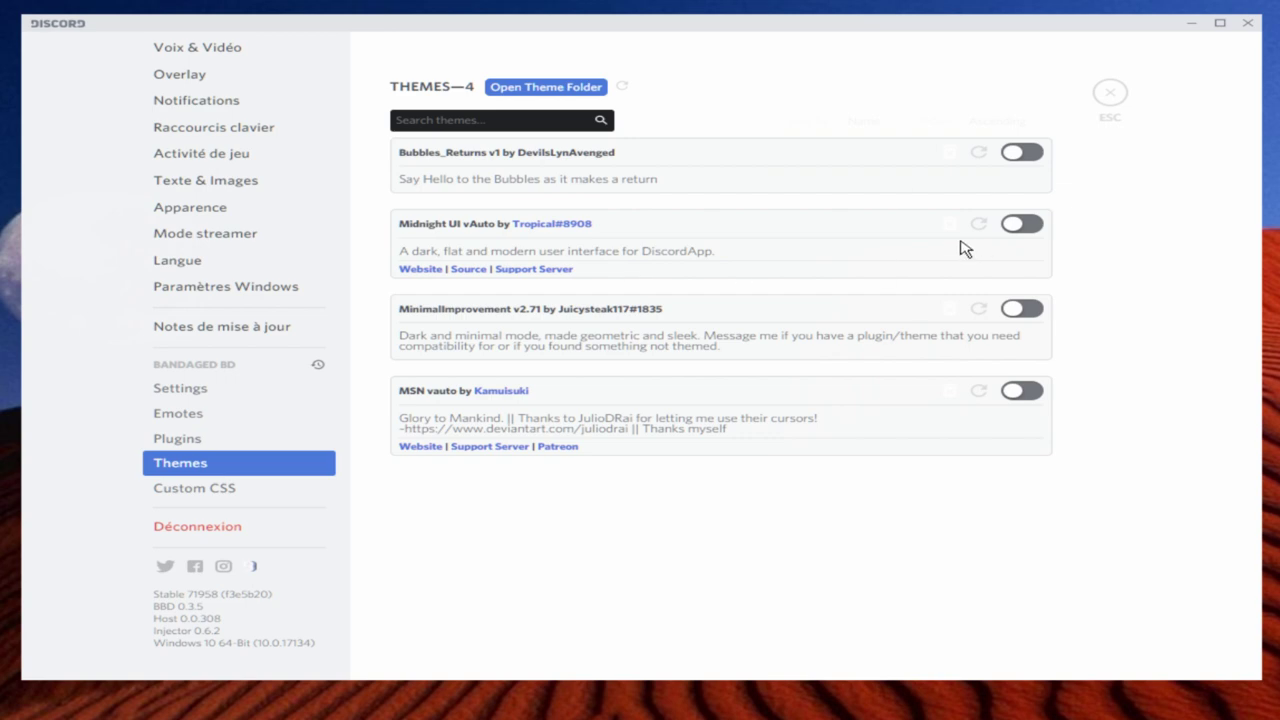
click(1020, 224)
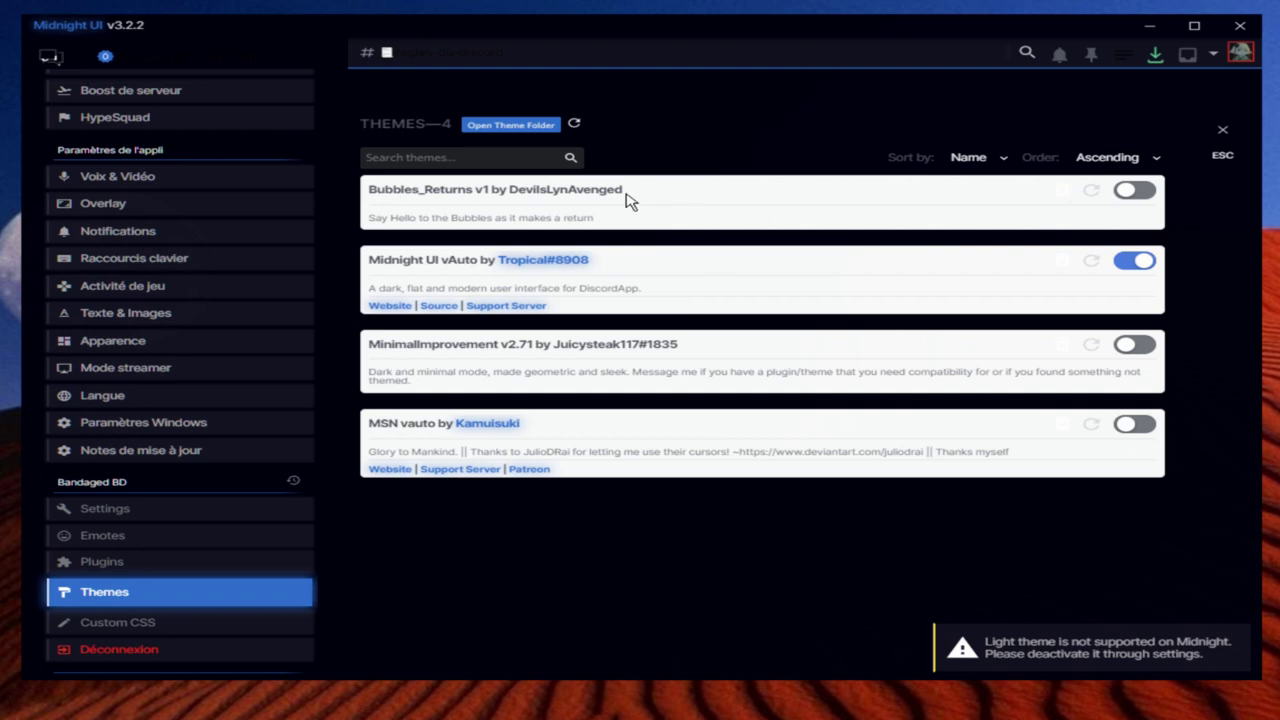
Examine how the Midnight UI theme looks in the settings list and in the server's channel view.
scroll(246, 286, up, 1)
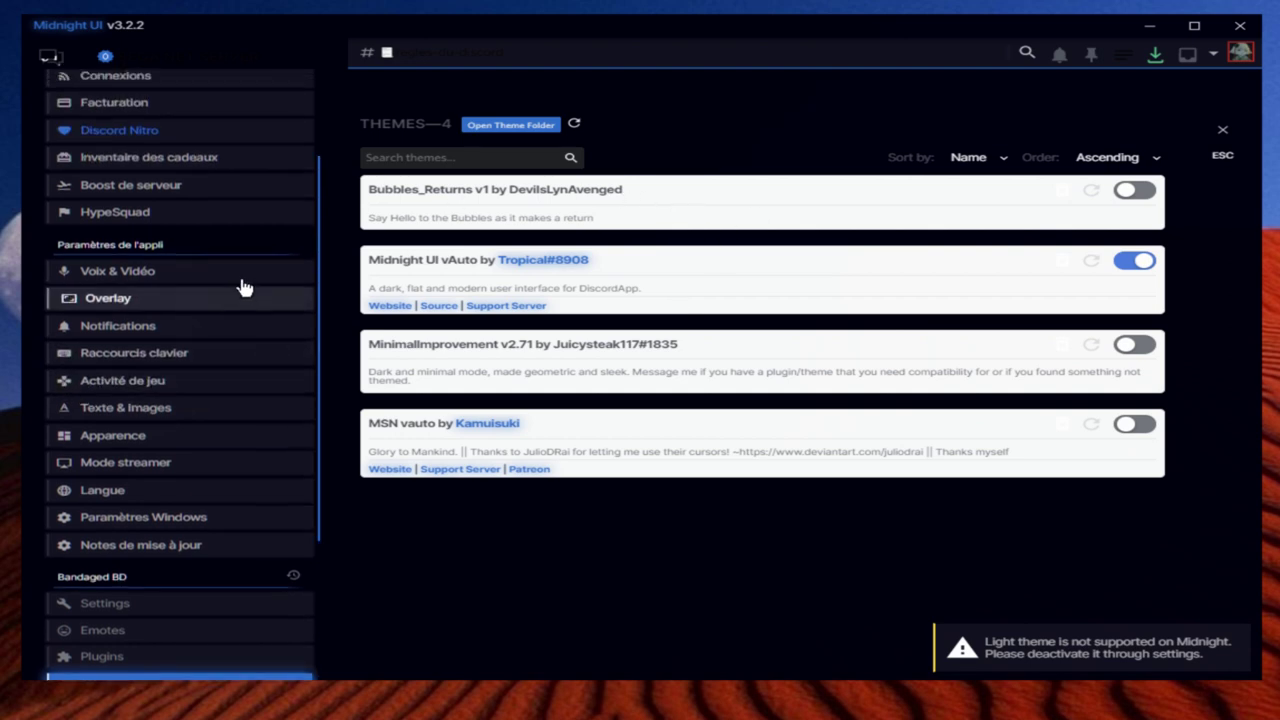
scroll(300, 272, down, 2)
scroll(297, 271, up, 4)
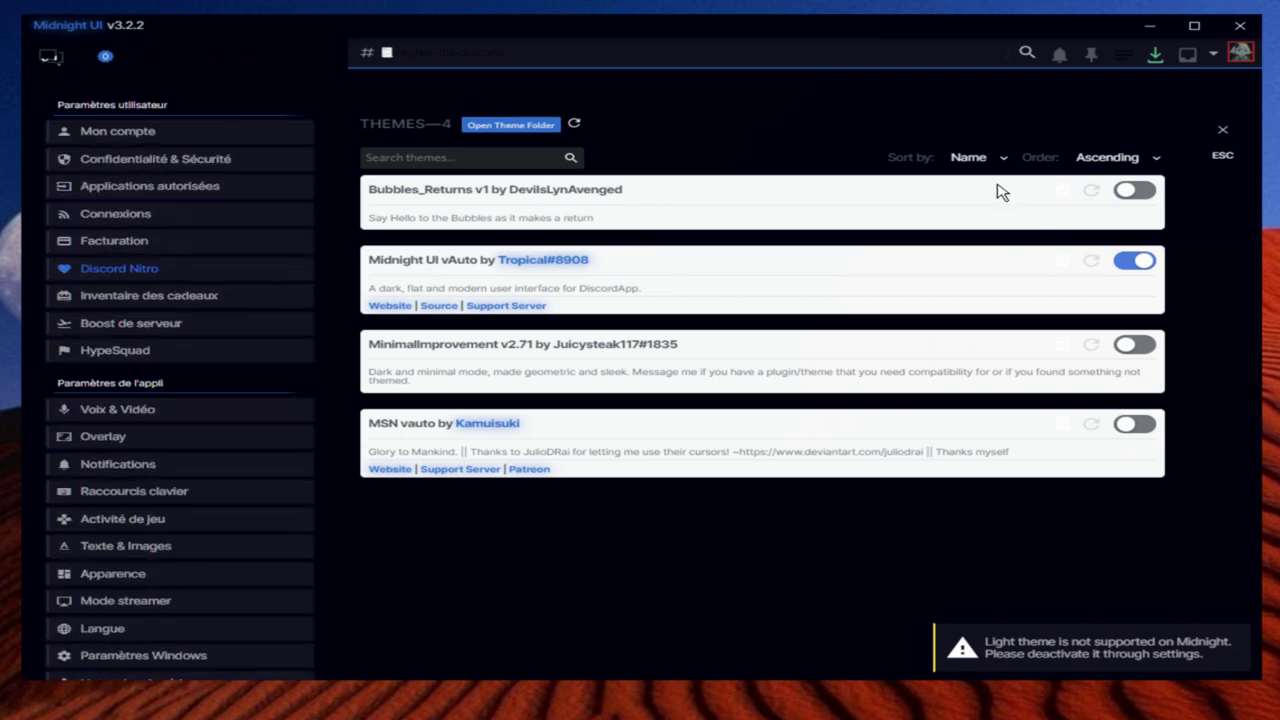
click(1222, 131)
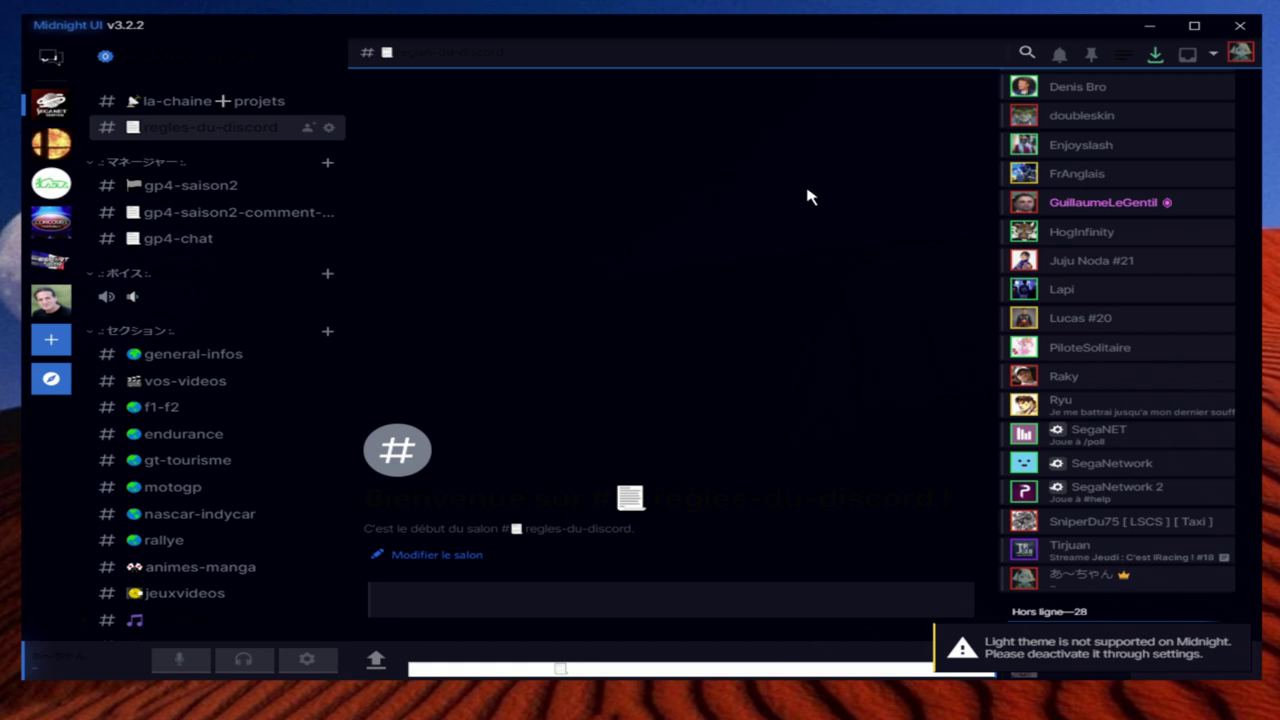
On the Bandaged BD Themes page, disable Midnight UI, enable MinimalImprovement and return to the channel view.
click(307, 659)
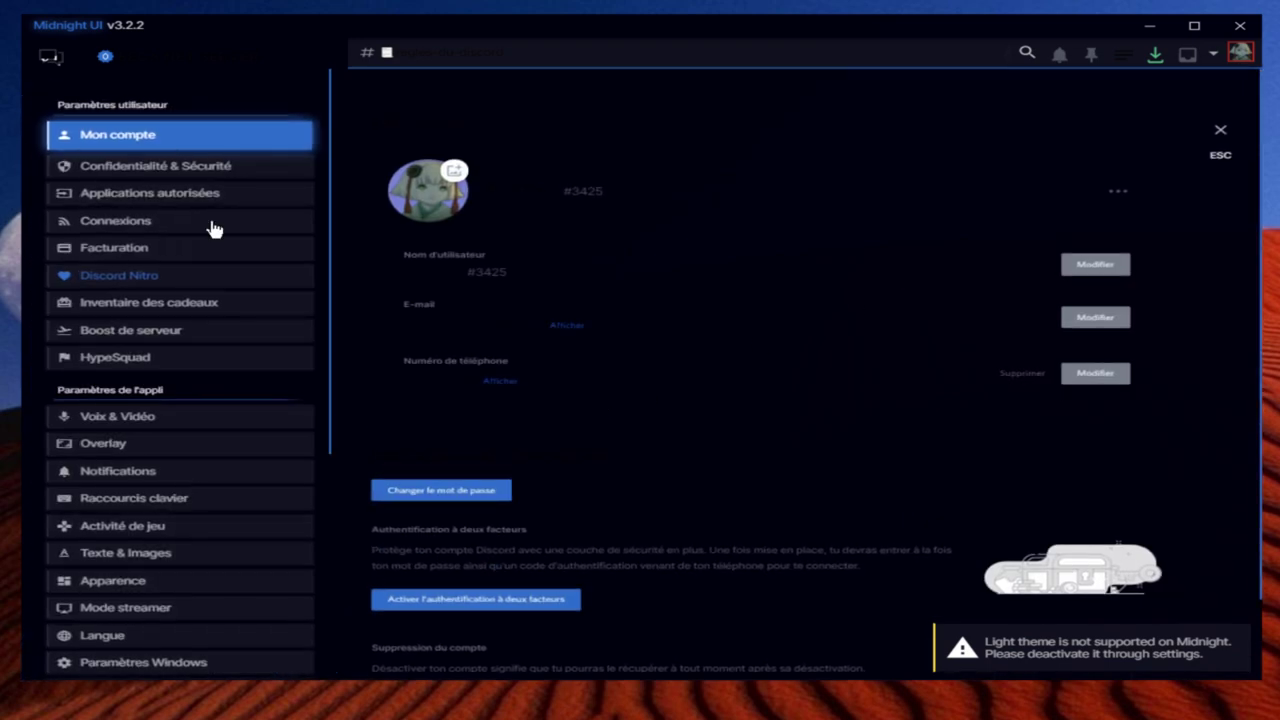
scroll(224, 430, down, 4)
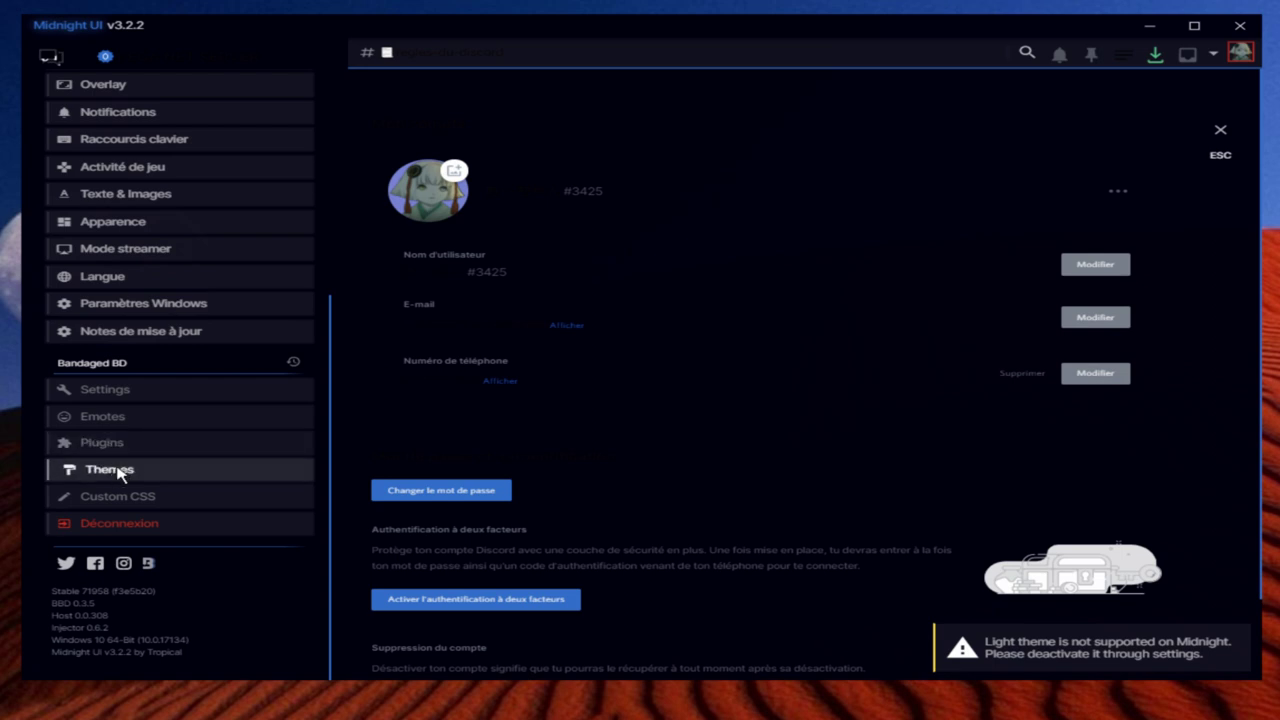
click(117, 474)
click(1138, 262)
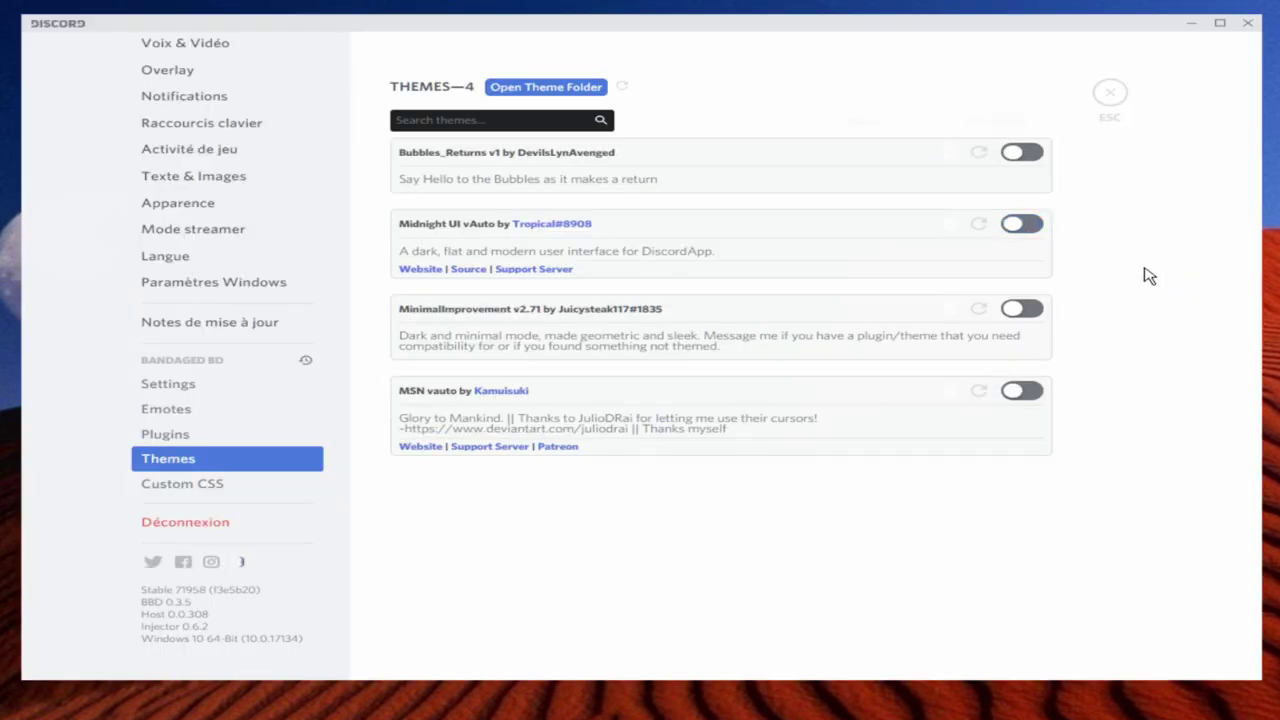
click(1024, 312)
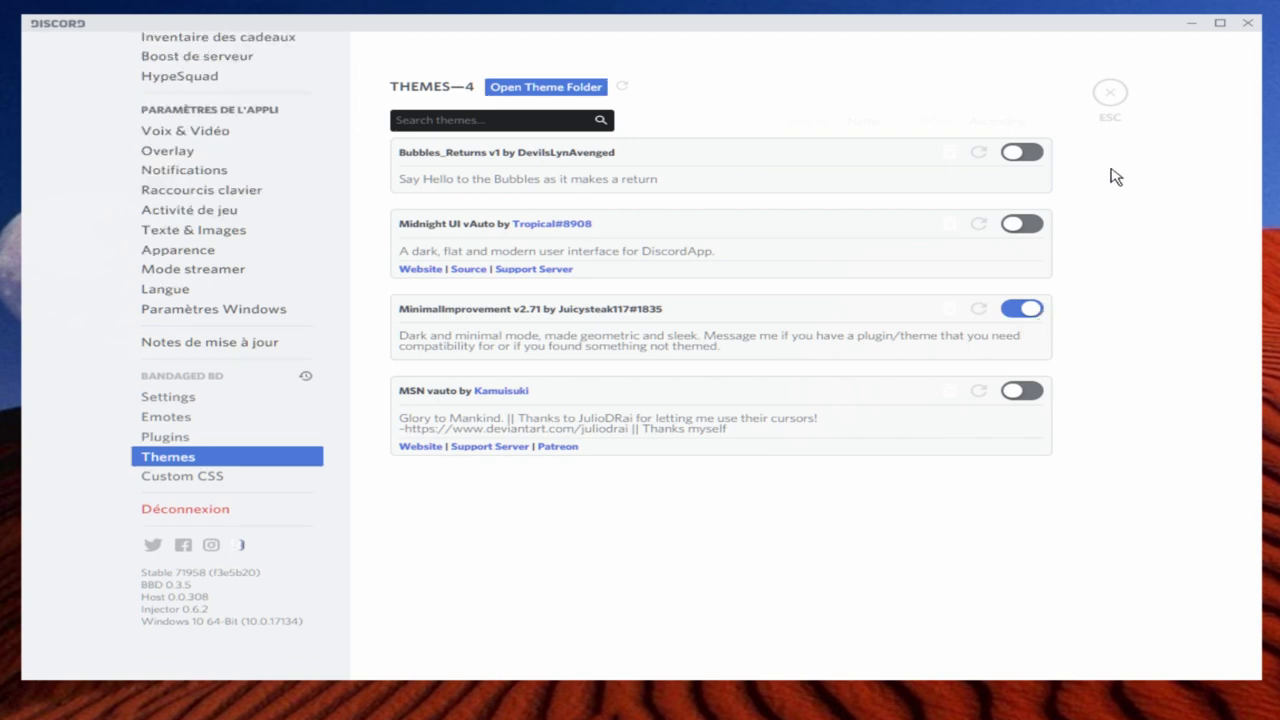
click(1109, 95)
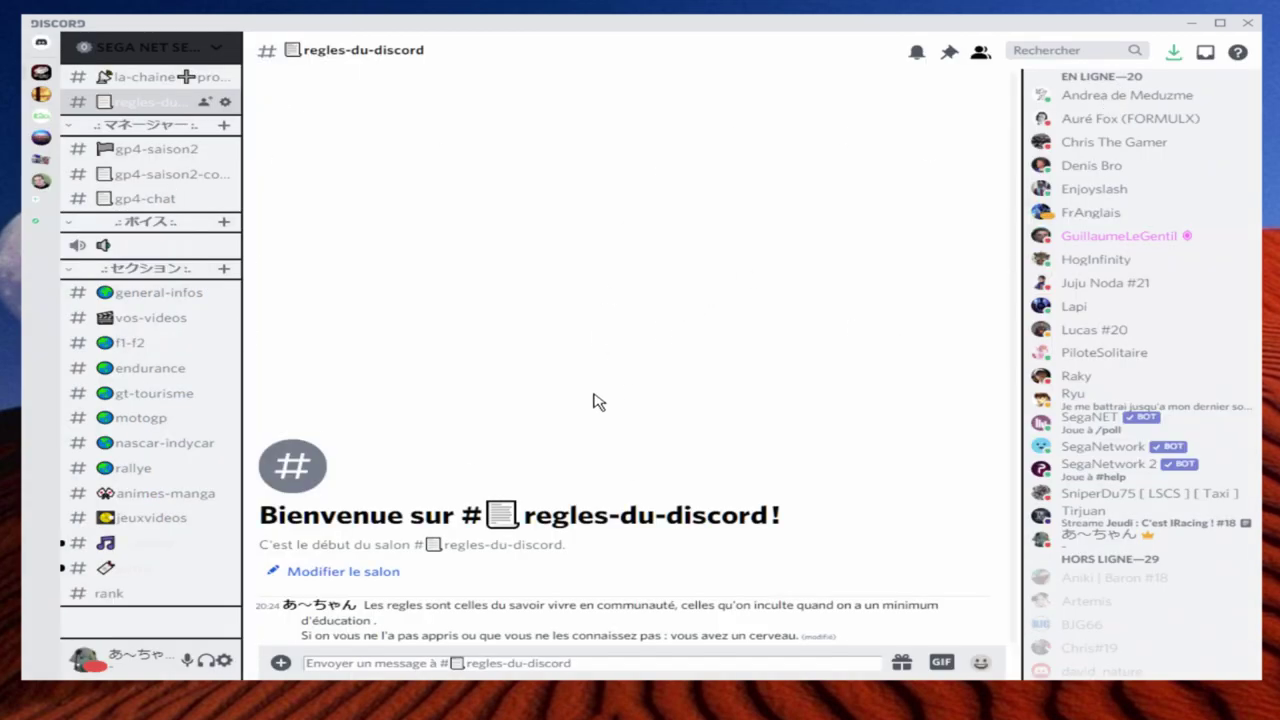
Reopen the Bandaged BD Themes page and disable the MinimalImprovement theme.
click(224, 661)
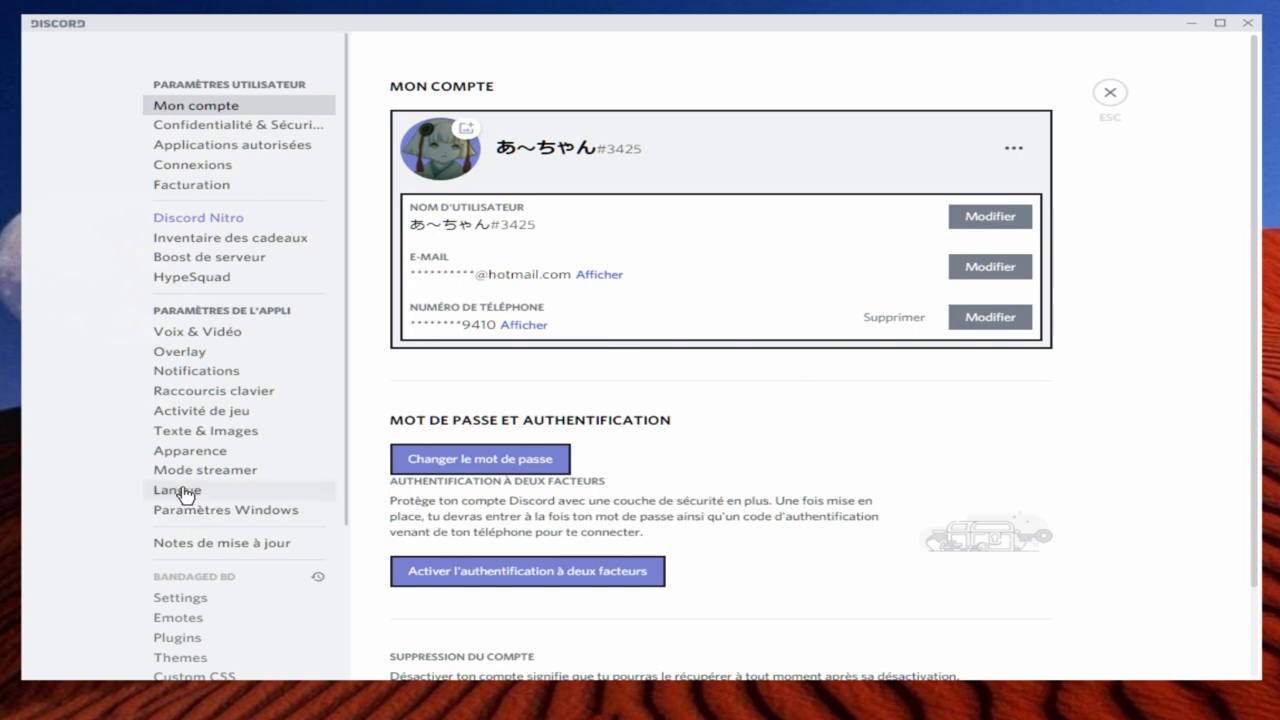
scroll(183, 491, down, 2)
click(222, 477)
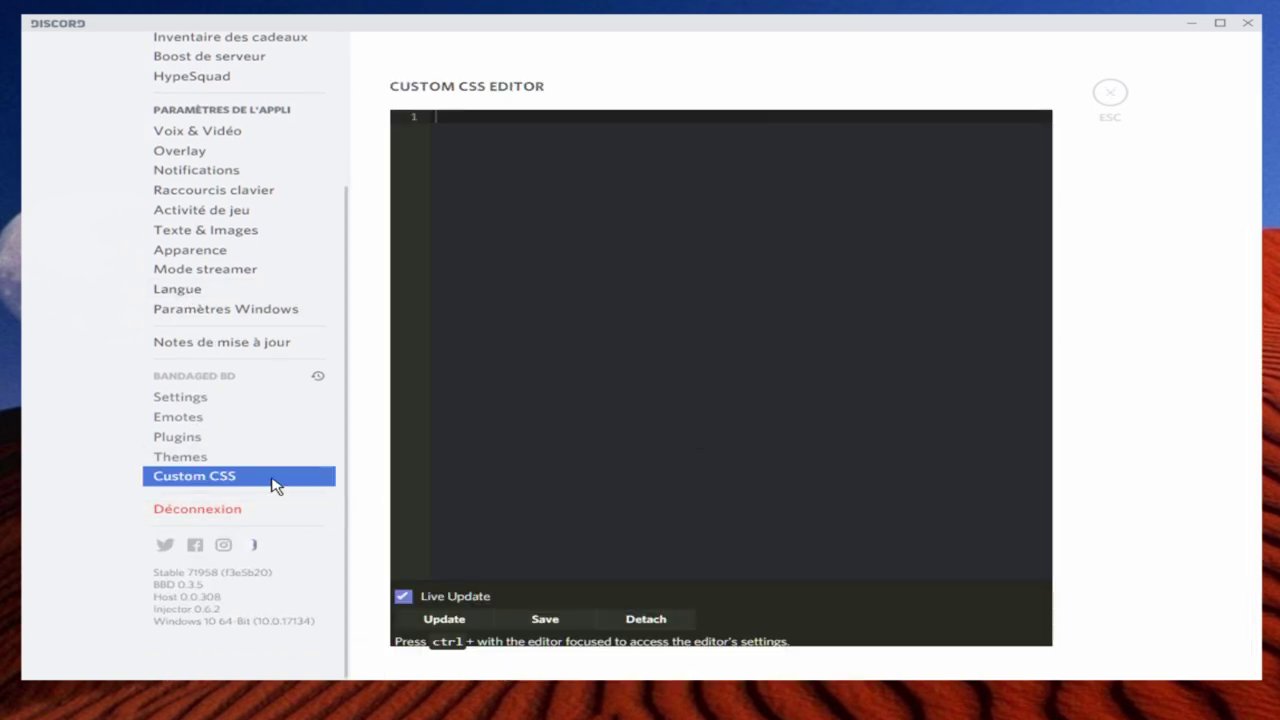
click(220, 458)
click(993, 318)
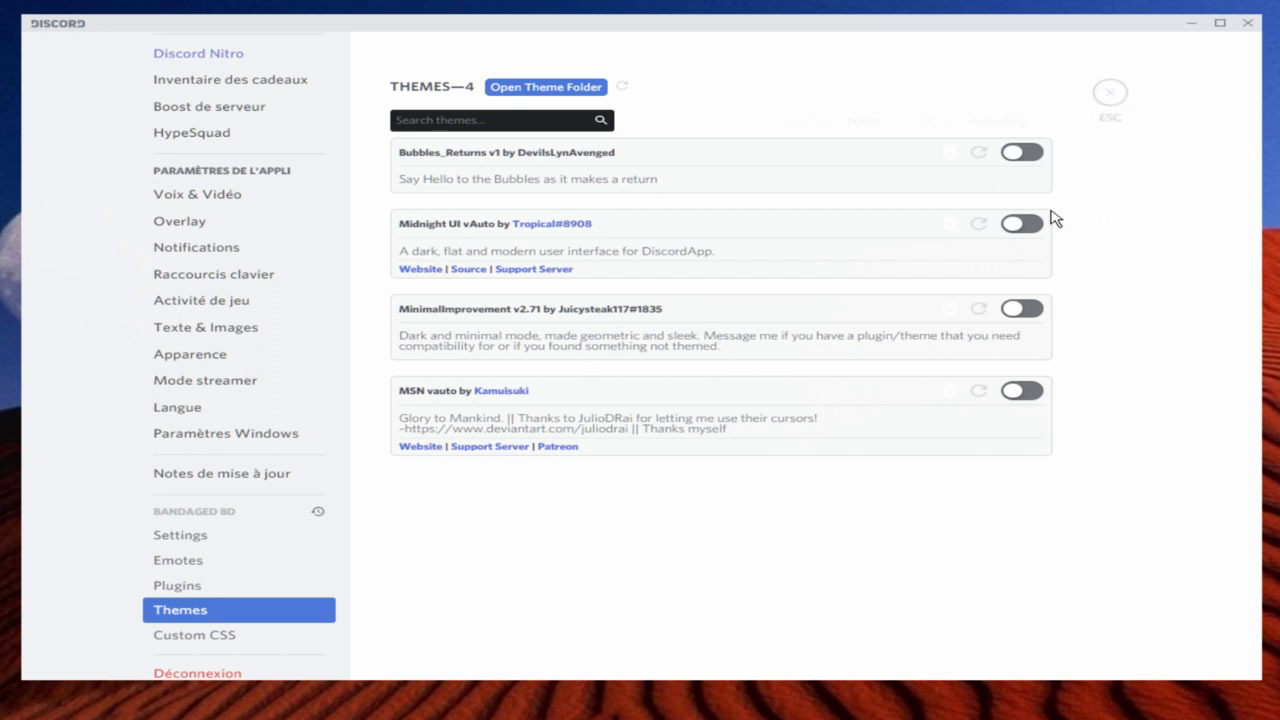
Open the Custom CSS editor, detach it in a widened Discord window and return to the channel view.
click(246, 637)
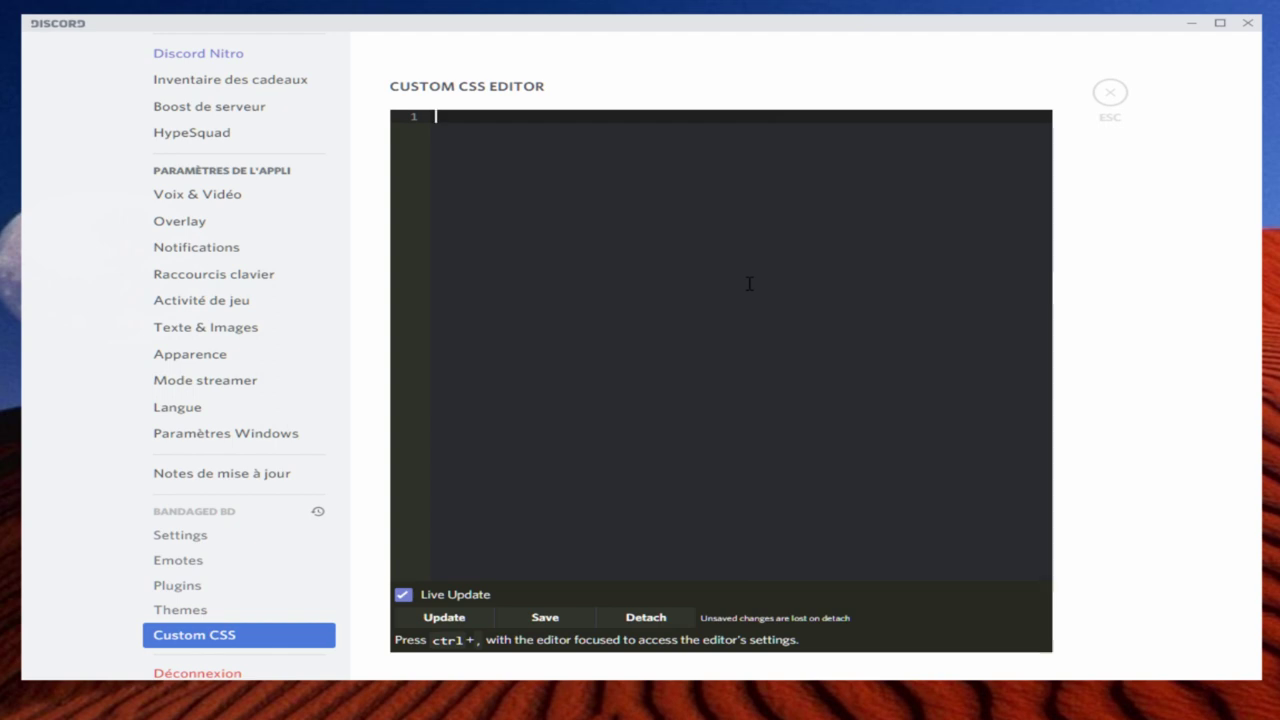
drag(22, 149, 2, 148)
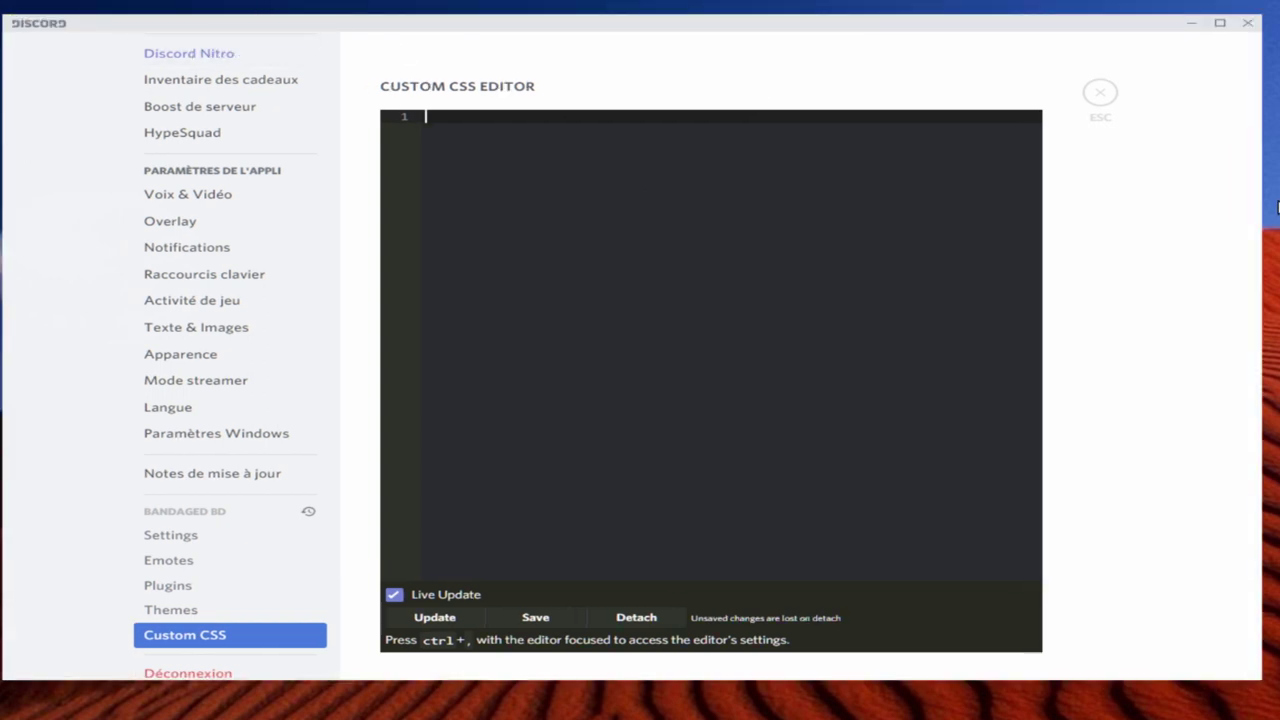
drag(1260, 201, 1276, 201)
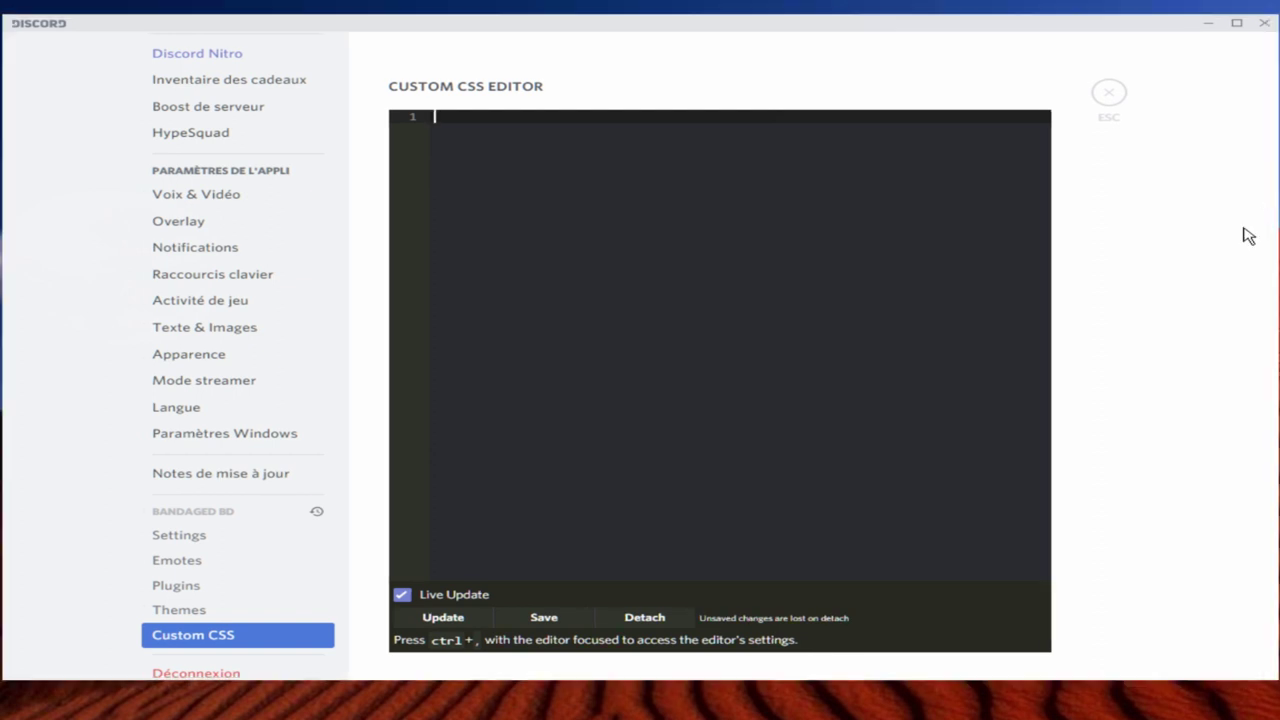
click(665, 619)
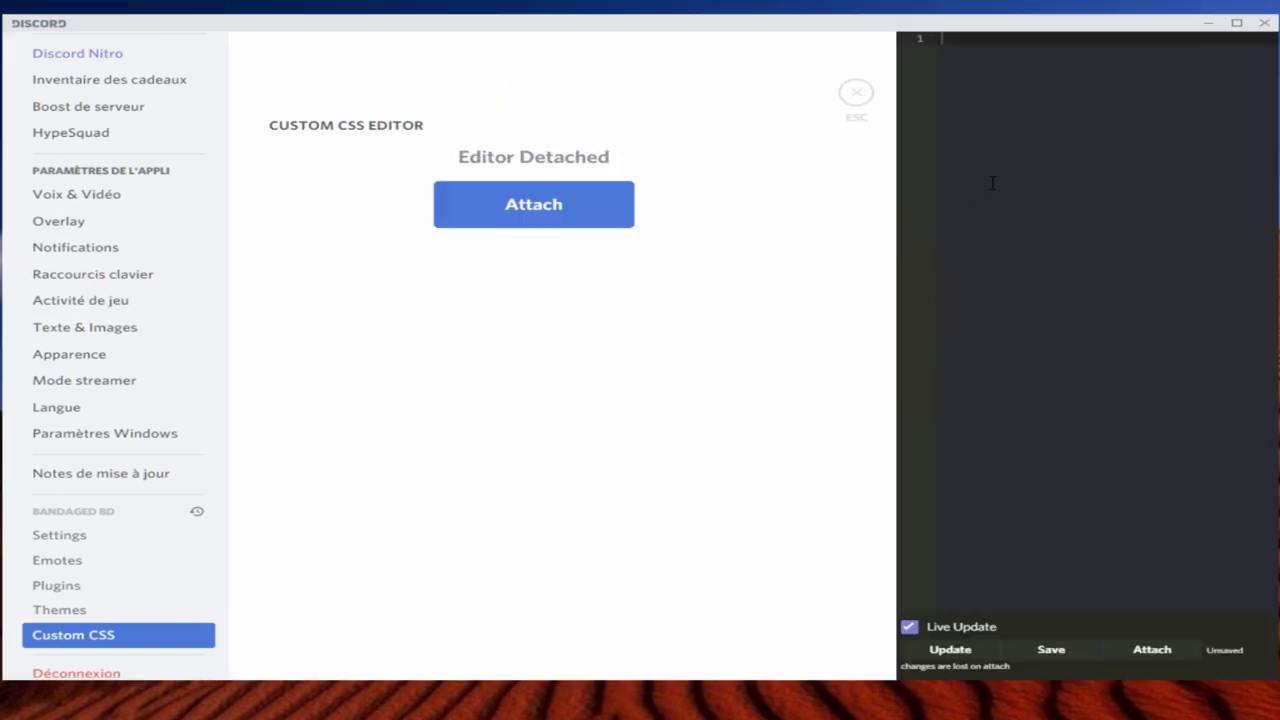
click(858, 94)
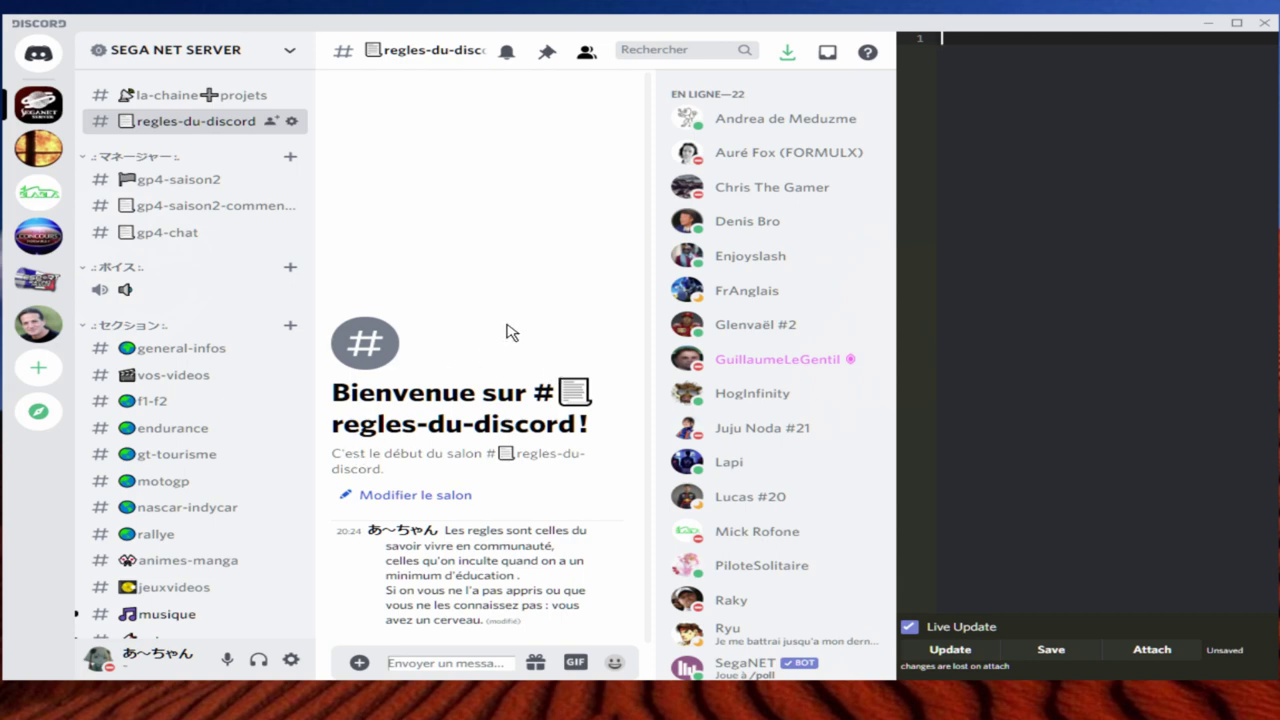
Open the developer tools and expand the app-mount element tree down to the server list nav and the base-3dtUhz container's content.
key(ctrl+shift+i)
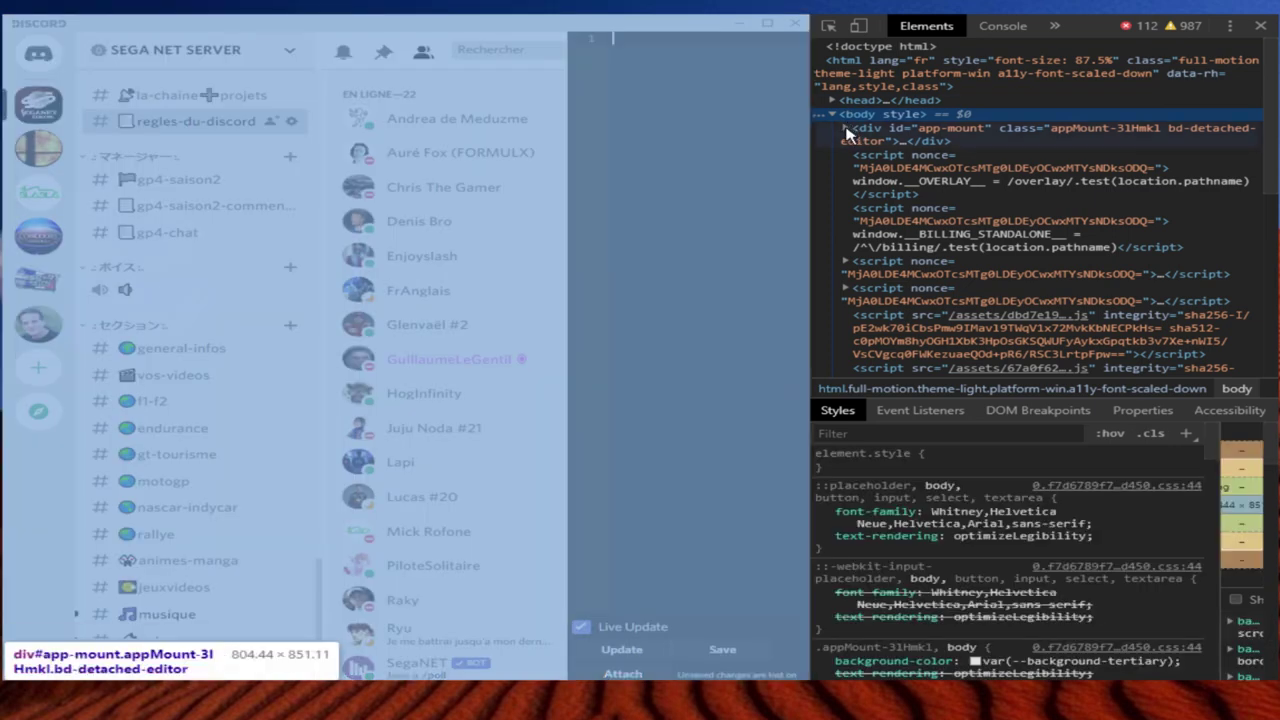
click(846, 129)
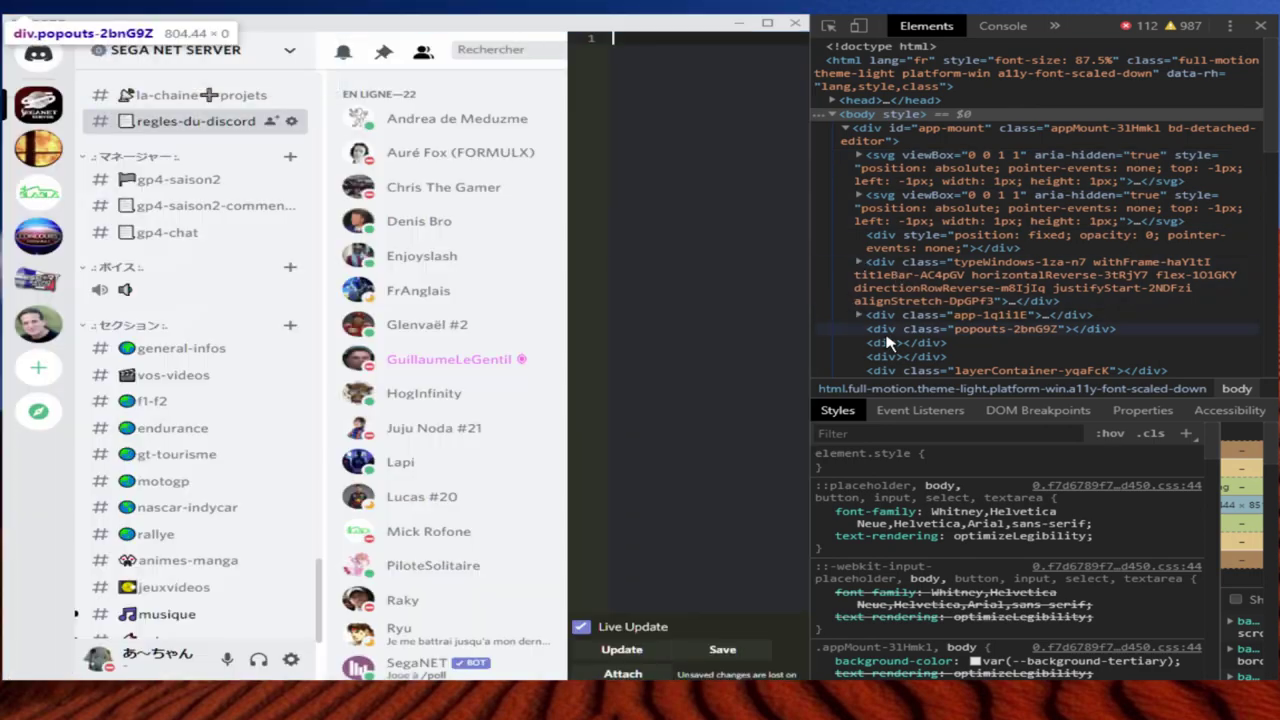
scroll(862, 214, down, 3)
click(858, 142)
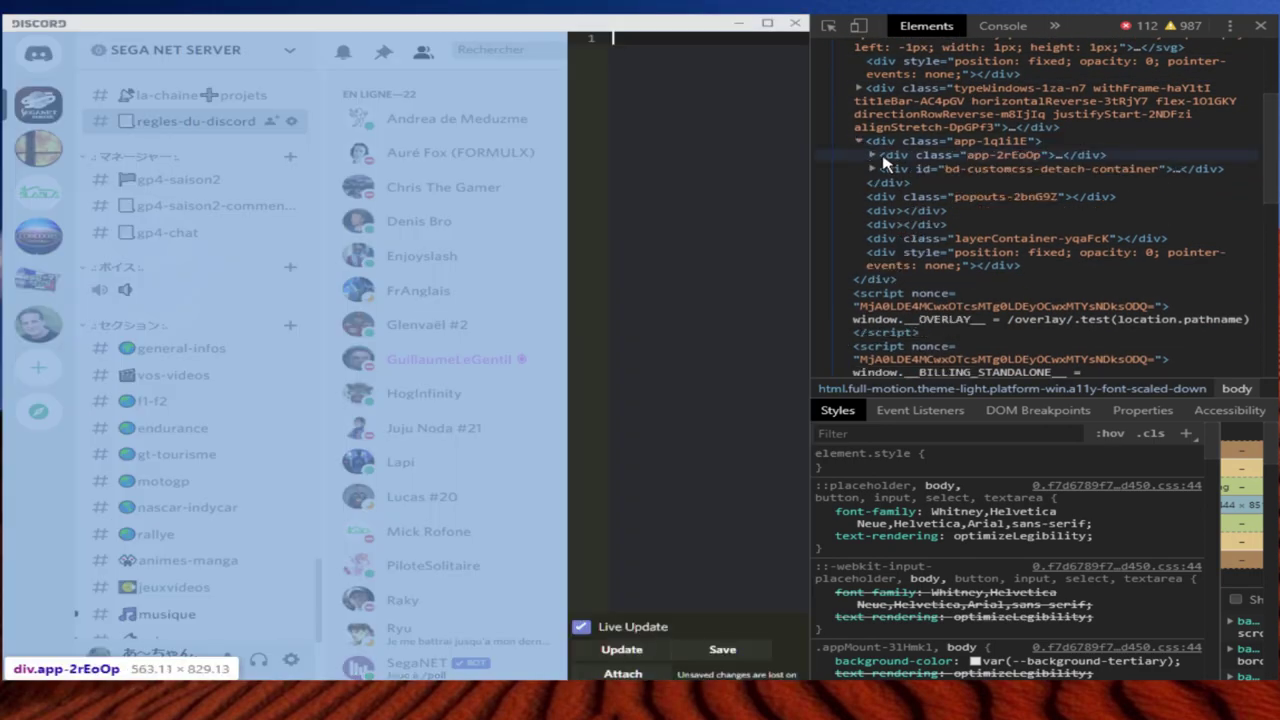
click(873, 156)
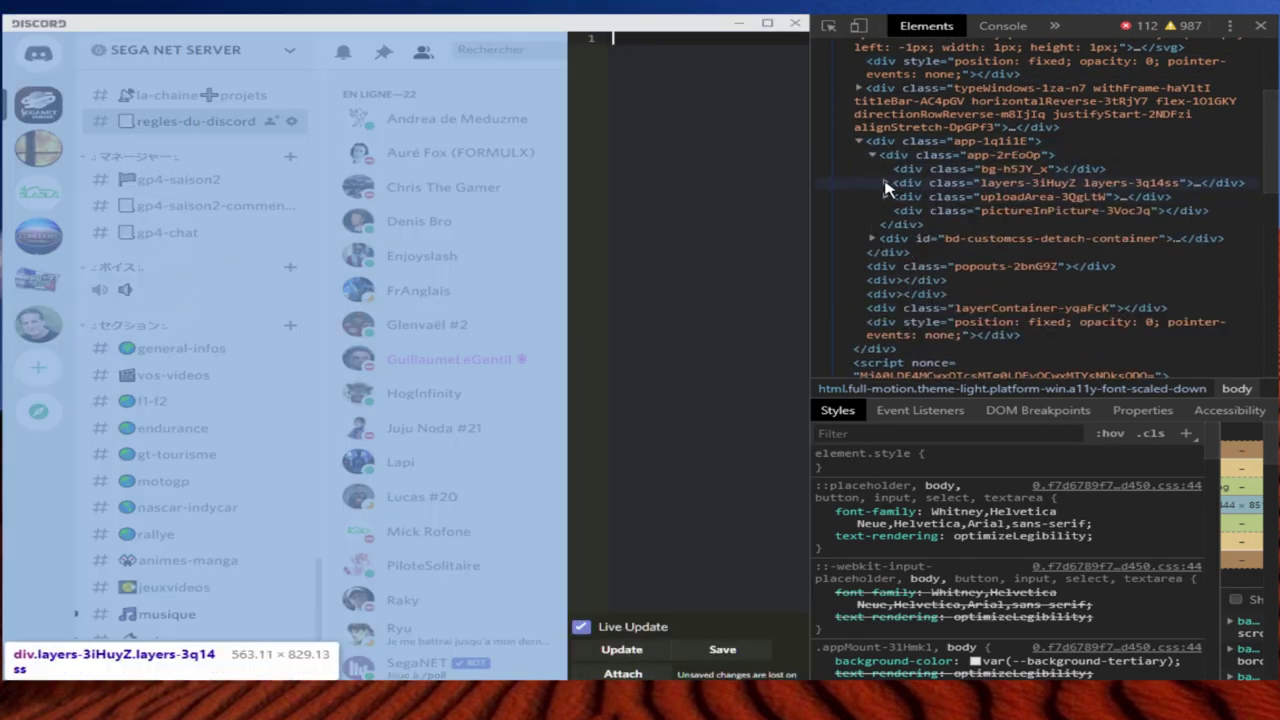
click(886, 184)
click(899, 197)
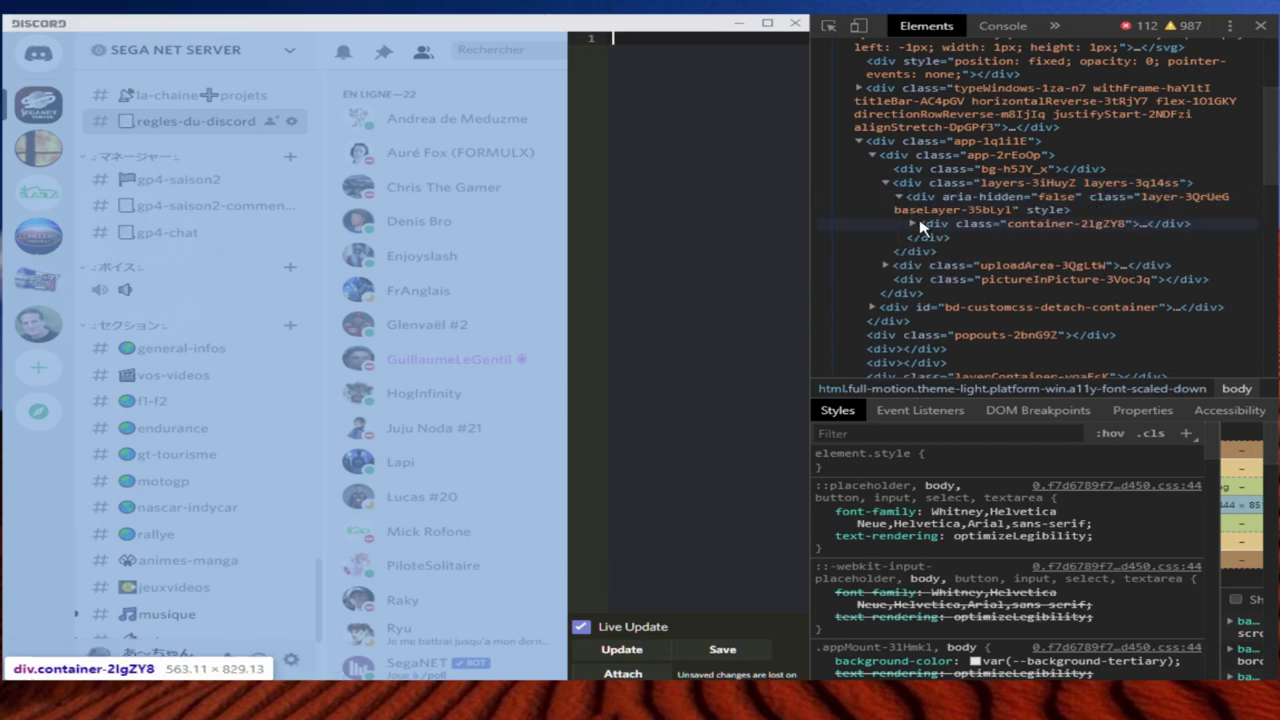
click(913, 225)
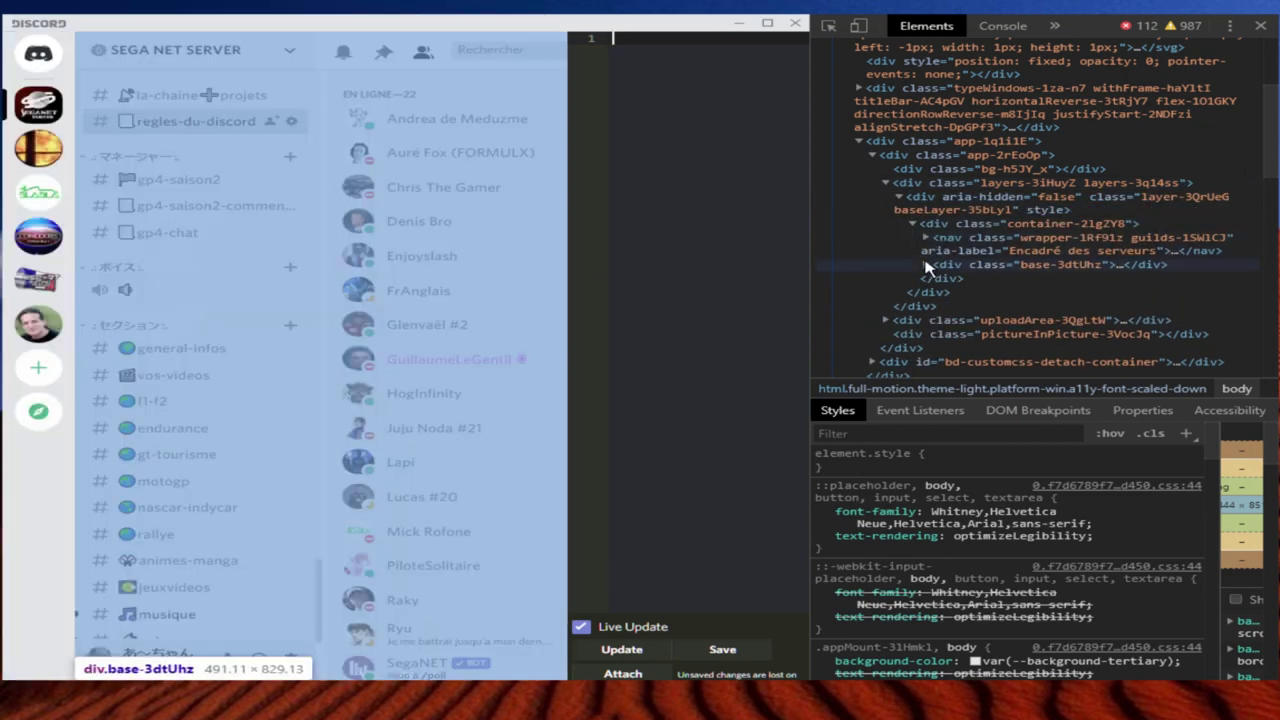
click(926, 266)
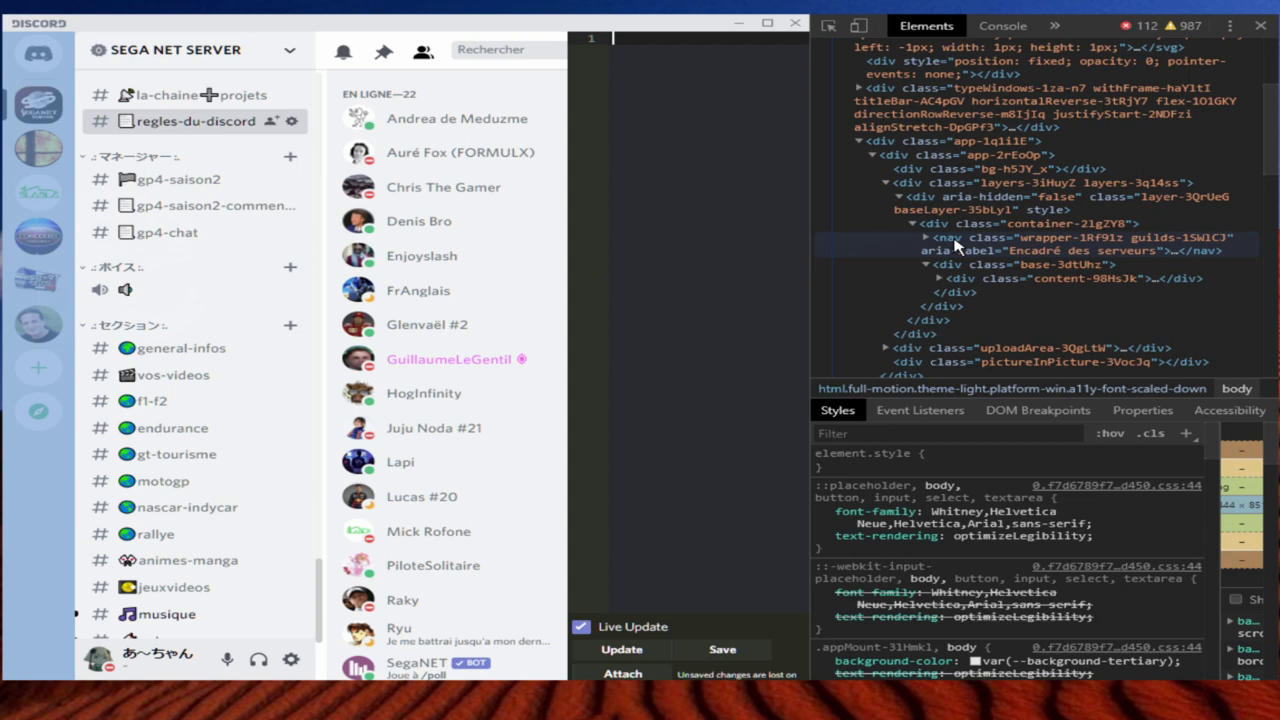
Select the server list nav element and set the background-color of its .wrapper-1Rf91z rule to #072552 with the color picker.
click(1005, 250)
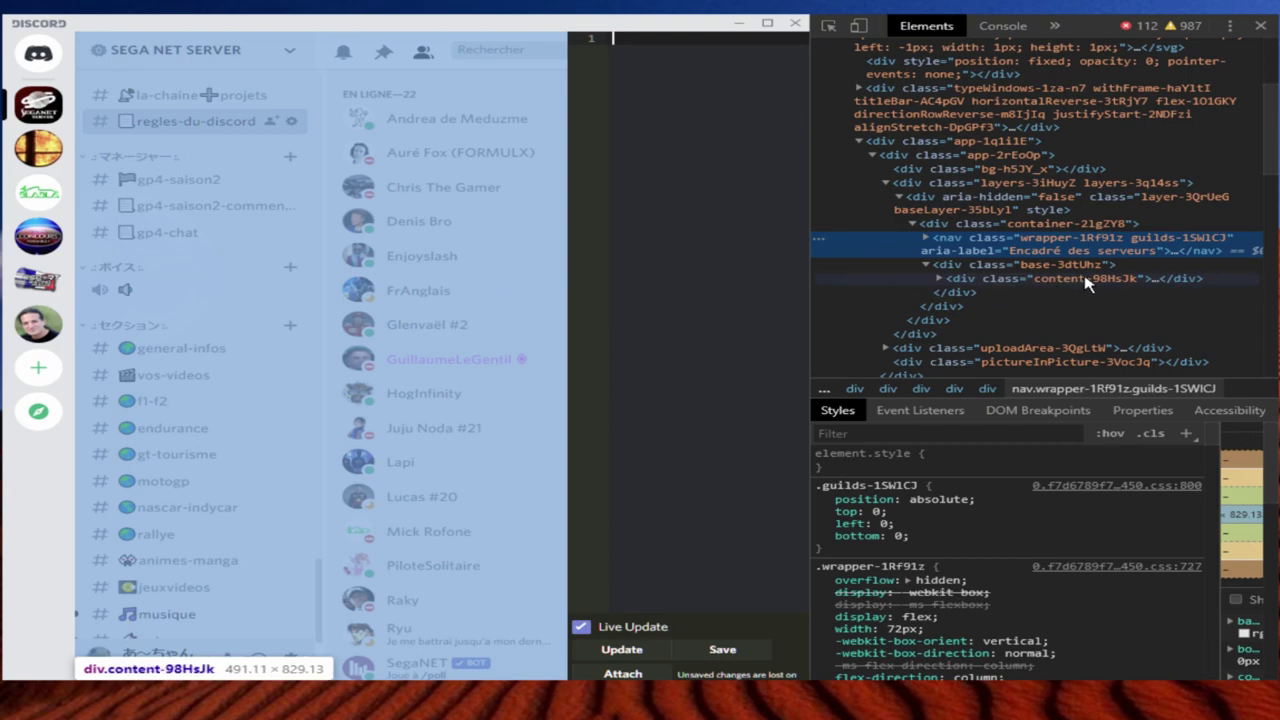
scroll(1086, 340, down, 1)
scroll(1086, 371, up, 1)
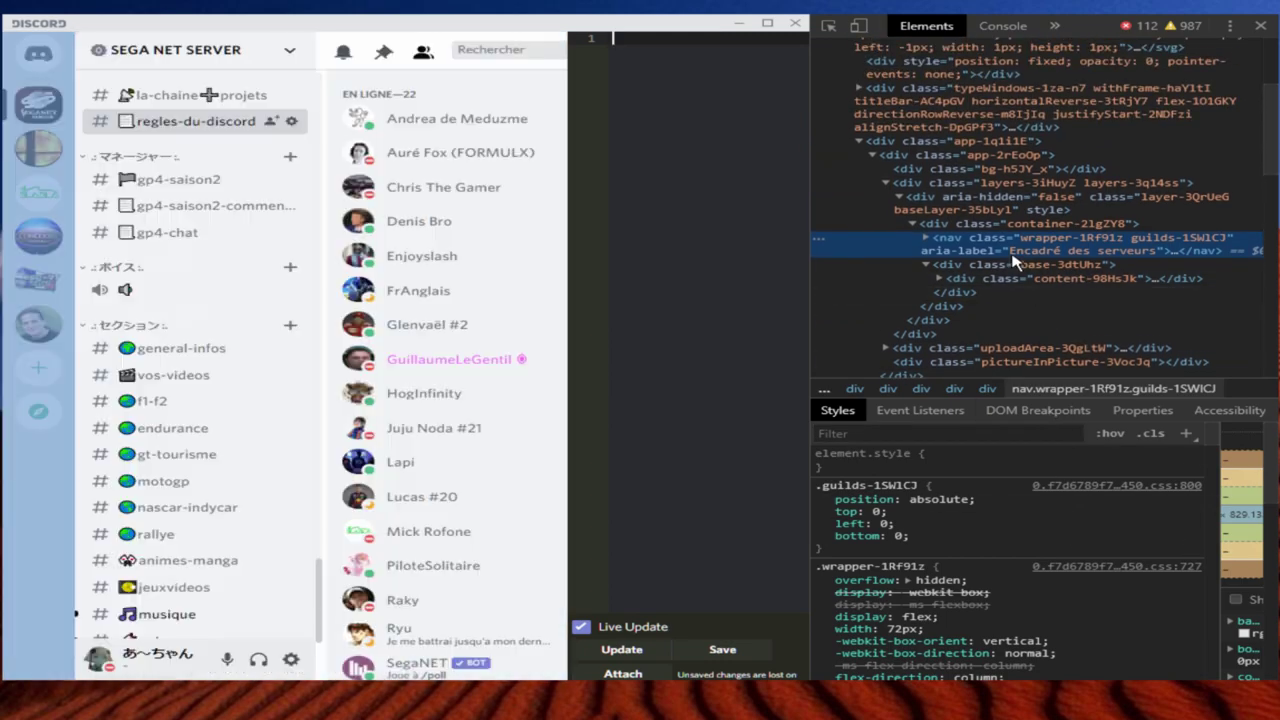
scroll(1014, 586, down, 2)
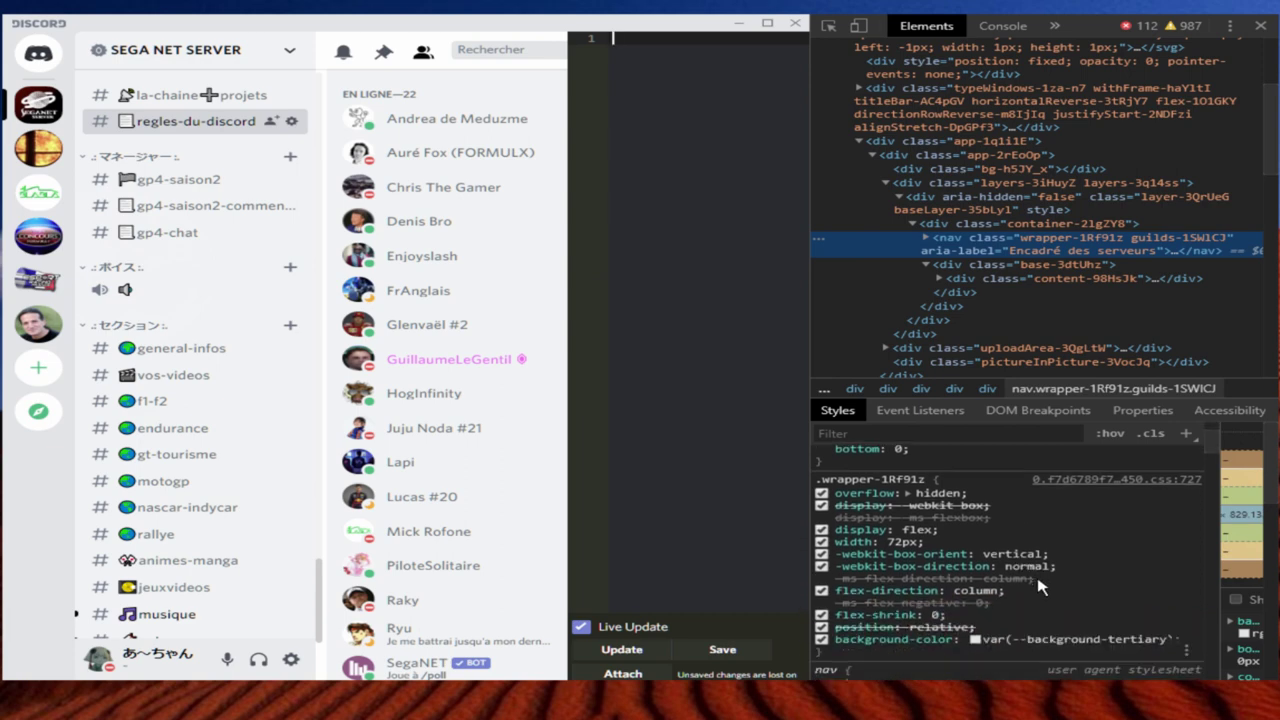
click(975, 639)
drag(1027, 404, 1197, 429)
click(1147, 306)
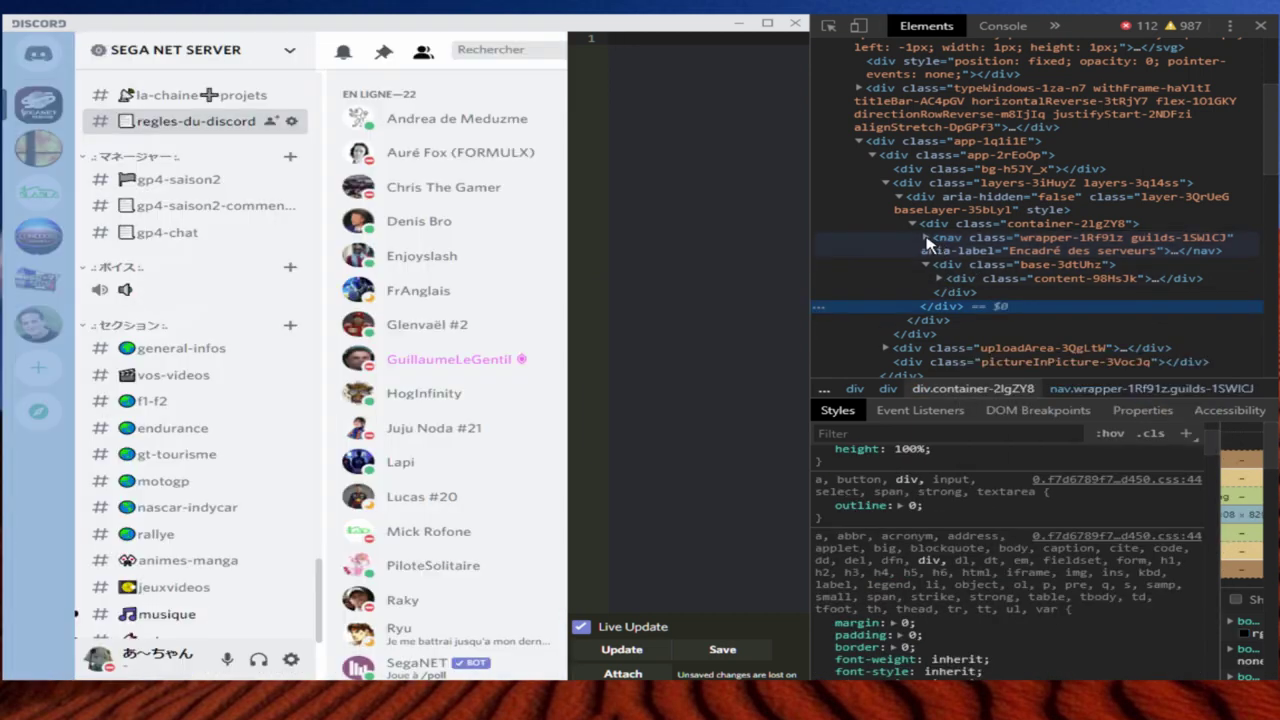
Expand the server list nav, inspect its unread mentions indicator and tree-3tCaw8 list, and examine the list's style rules.
click(926, 238)
click(940, 265)
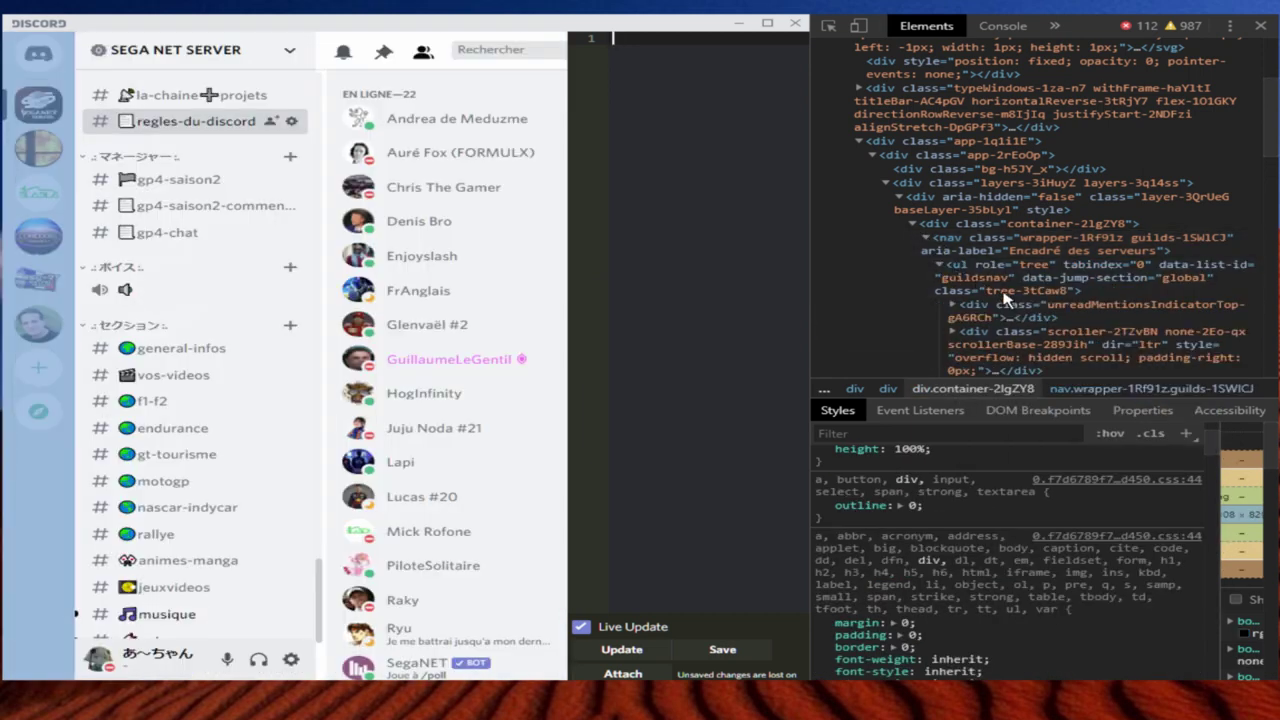
click(1005, 312)
click(1025, 290)
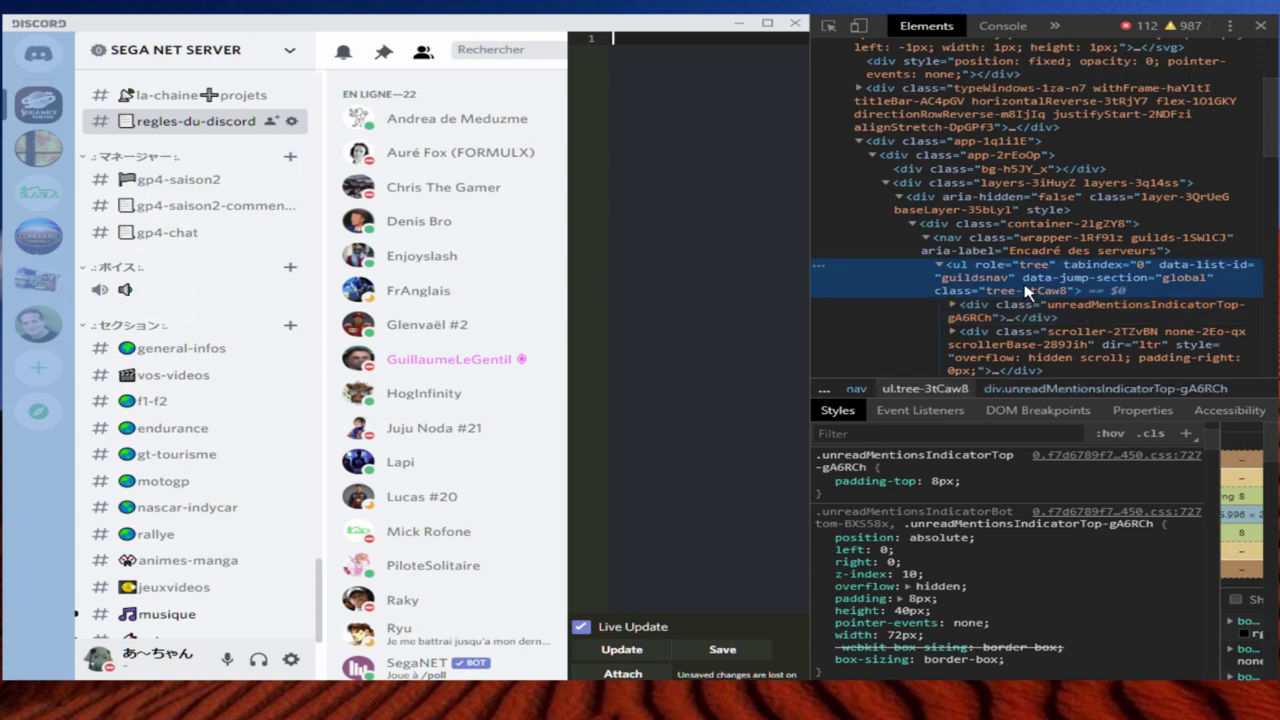
scroll(1066, 523, down, 8)
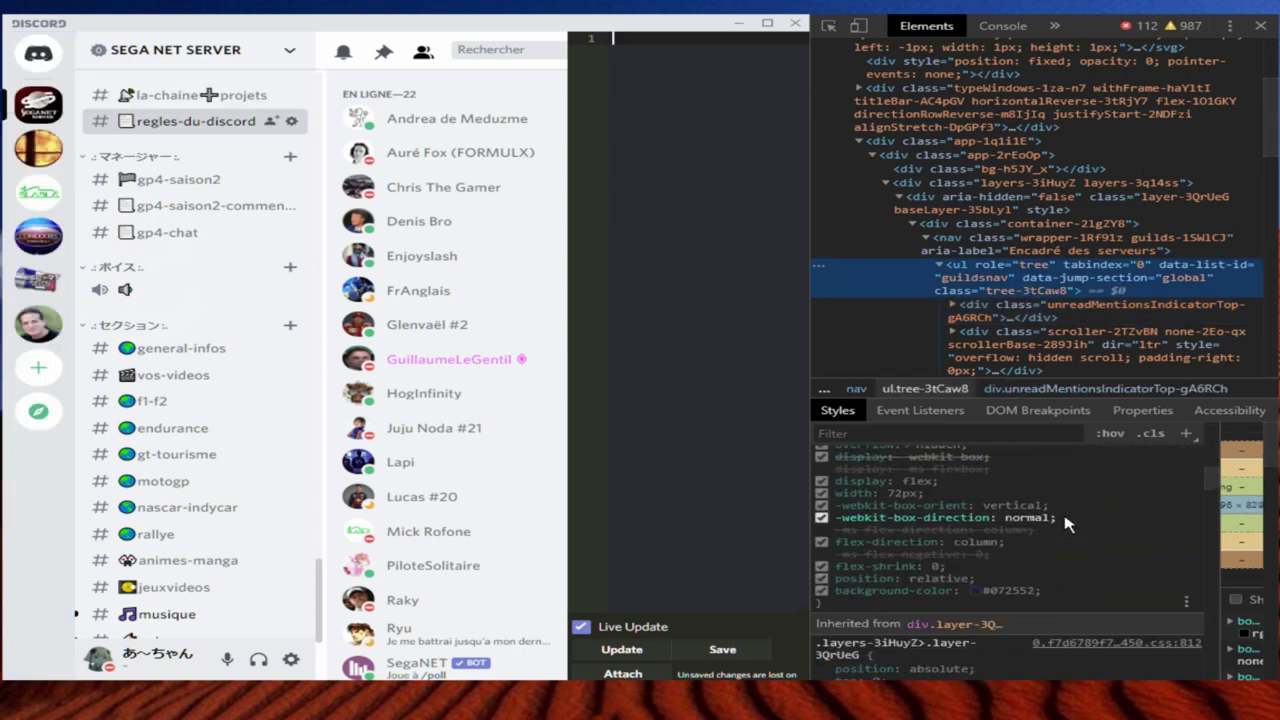